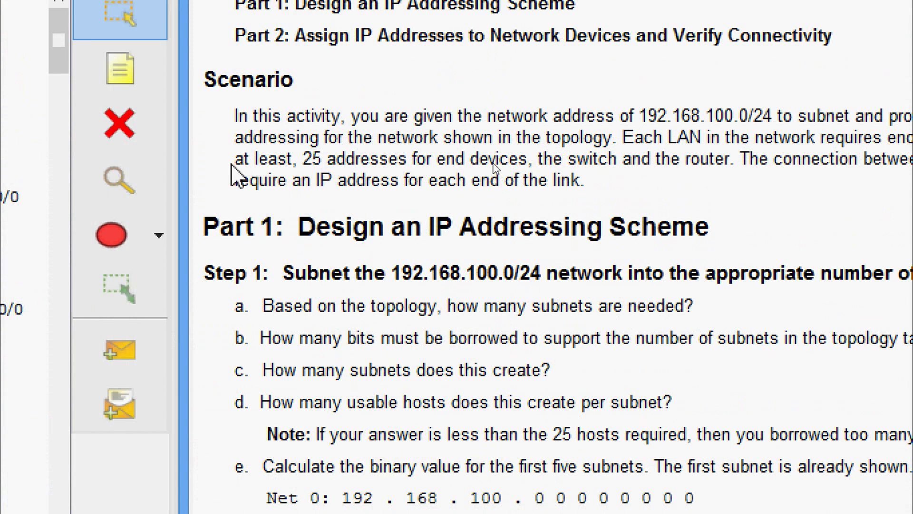
# Step: Examine the scenario's address requirements for each LAN and the binary Net 0 value in the activity instructions
pyautogui.moveTo(235, 159); pyautogui.dragTo(716, 167)
pyautogui.click(715, 166)
pyautogui.moveTo(310, 164); pyautogui.dragTo(388, 160)
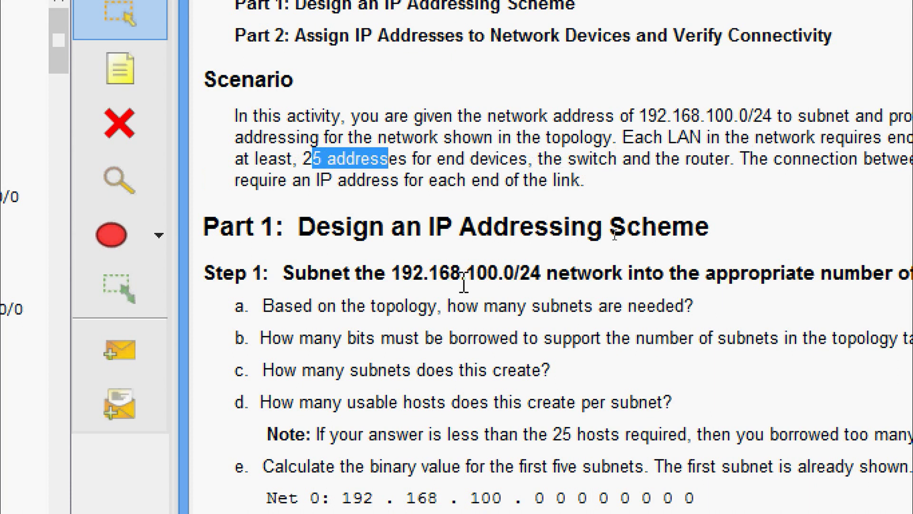
pyautogui.click(475, 312)
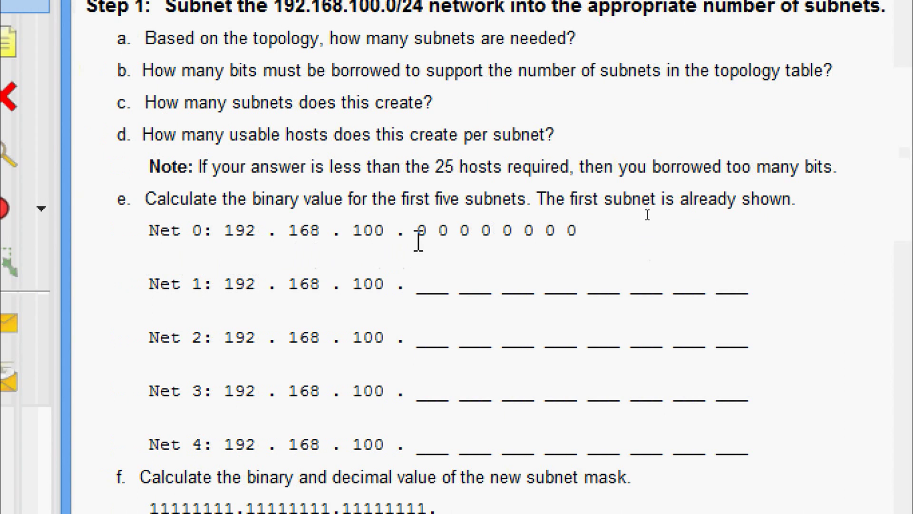
pyautogui.moveTo(418, 231); pyautogui.dragTo(588, 233)
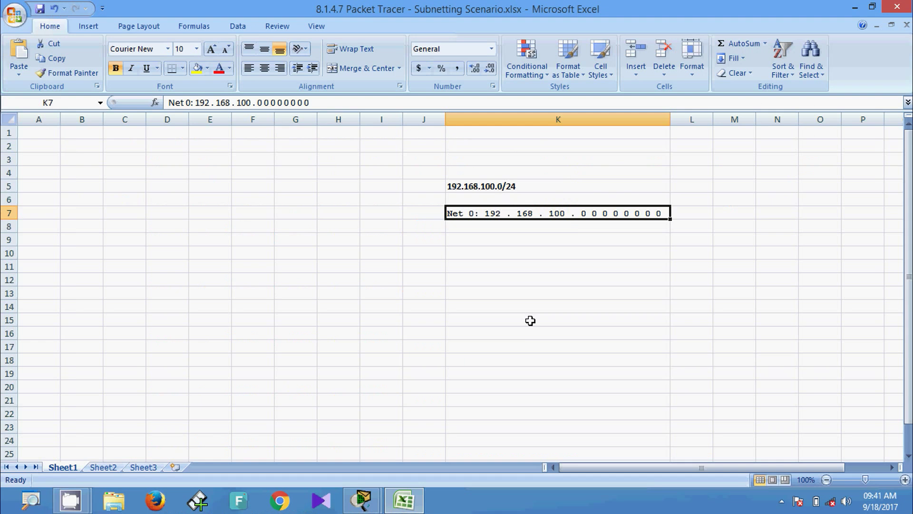
# Step: Switch to the Excel workbook and enter "Net 1: 192 .168.100.00100000" in cell K9, two rows below the Net 0 entry
pyautogui.press('alt')
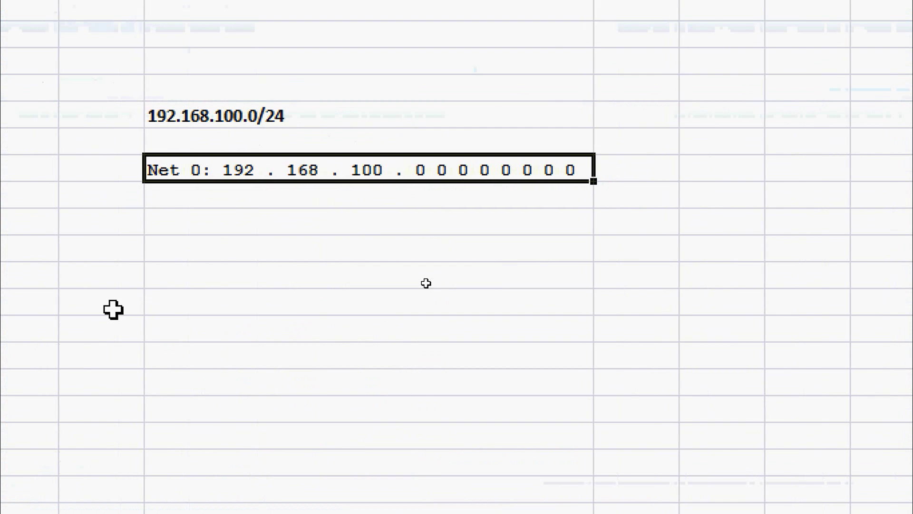
pyautogui.click(205, 223)
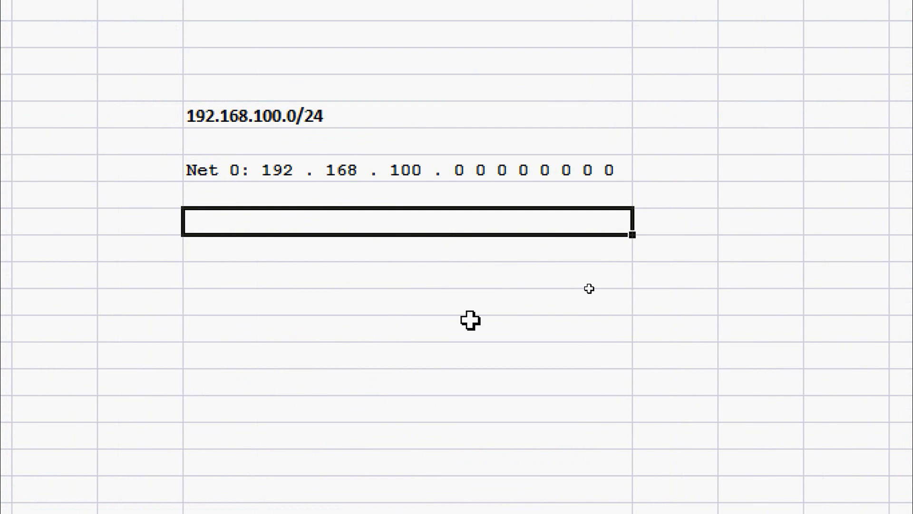
pyautogui.write('Net 1')
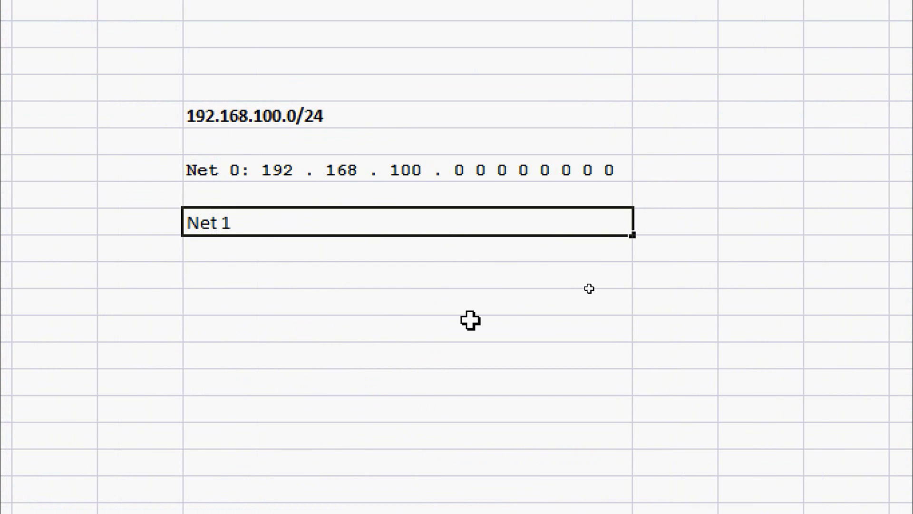
pyautogui.write(': 192 .168')
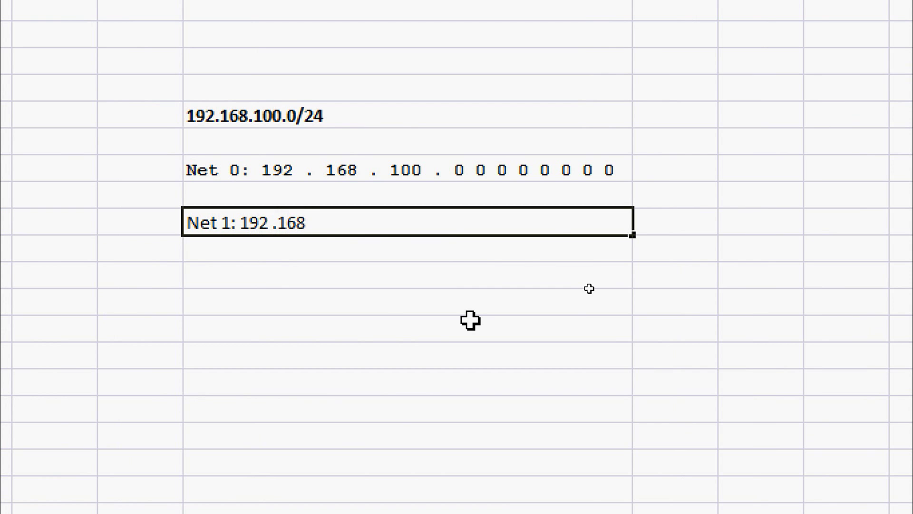
pyautogui.write('.100.00100000')
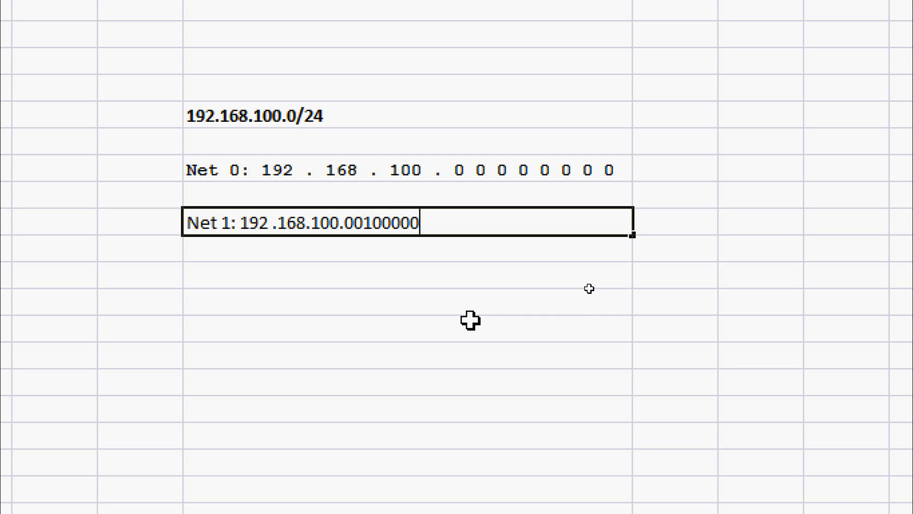
pyautogui.press('Return')
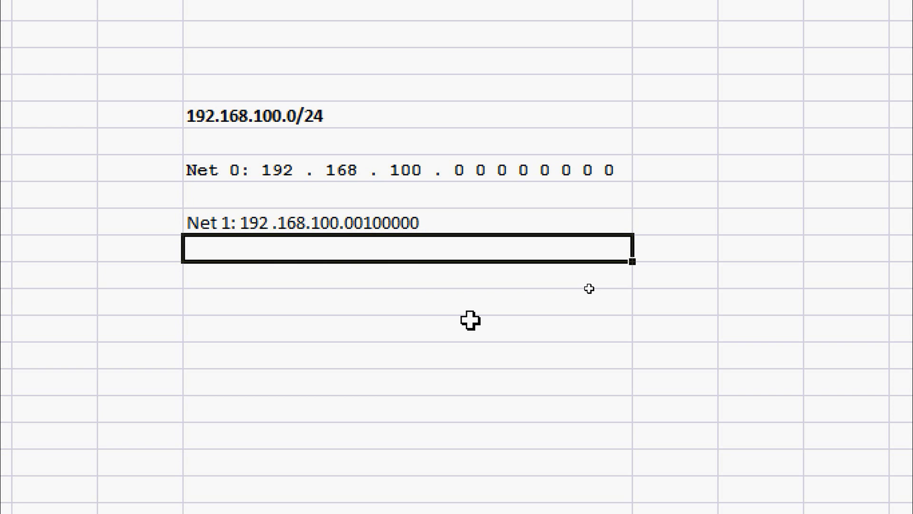
# Step: Enter "Net 2: 192.168.100.01000000" in the cell directly below the Net 1 entry
pyautogui.write('Net')
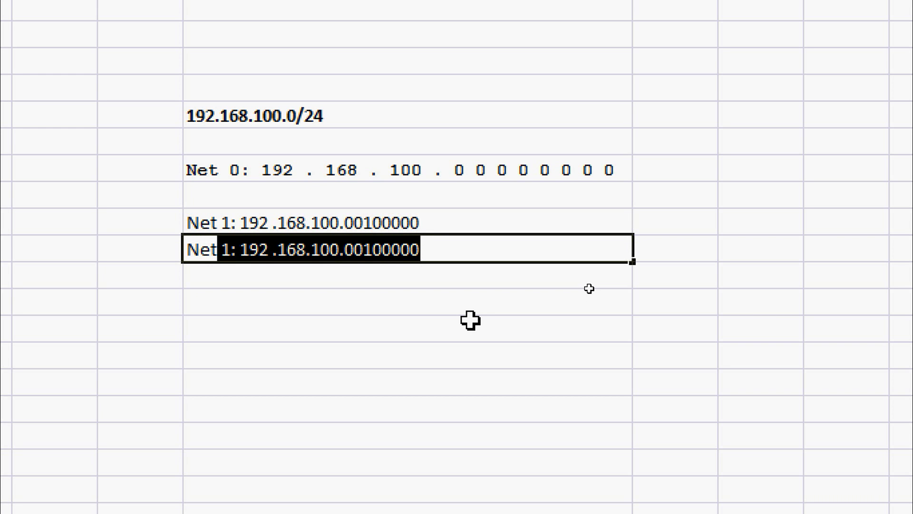
pyautogui.write(' 2:')
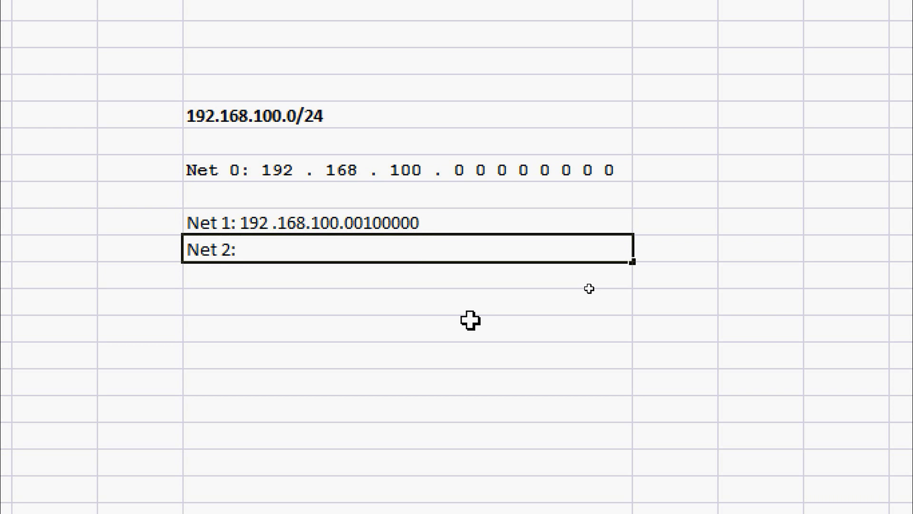
pyautogui.write('192.168')
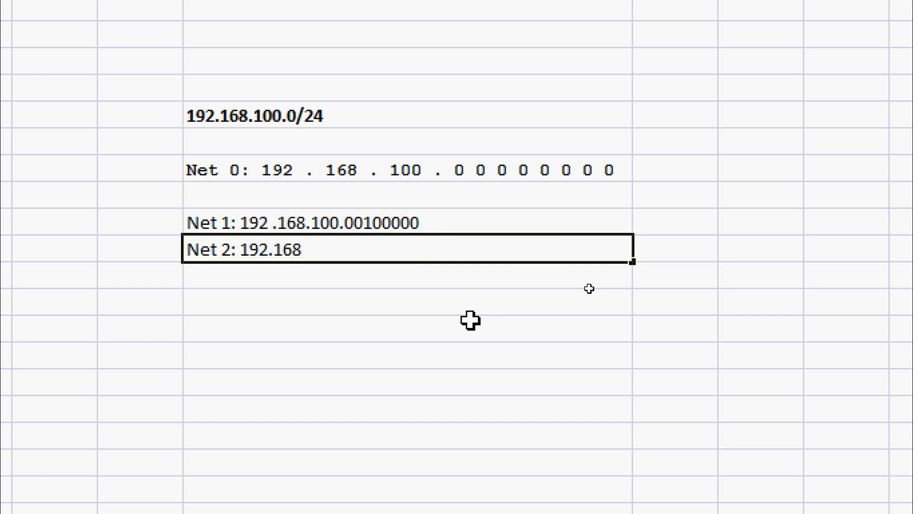
pyautogui.write('.100.01000000')
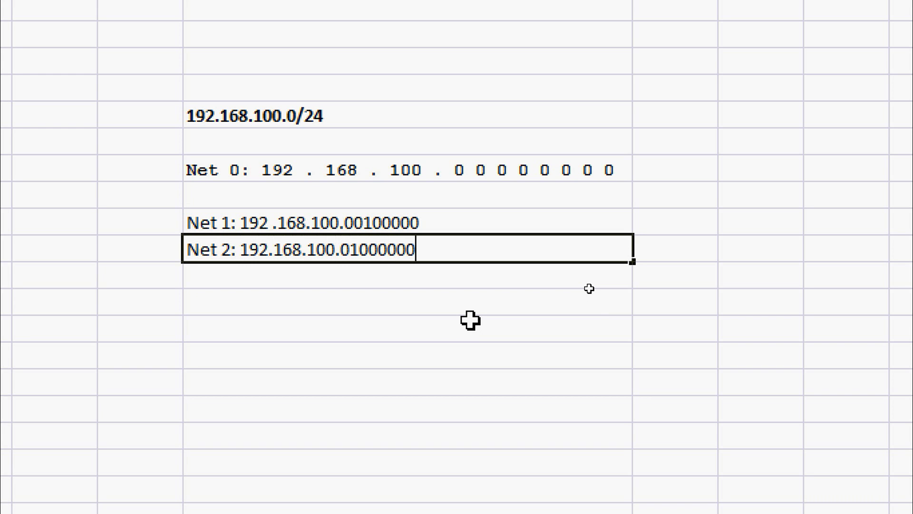
pyautogui.press('Return')
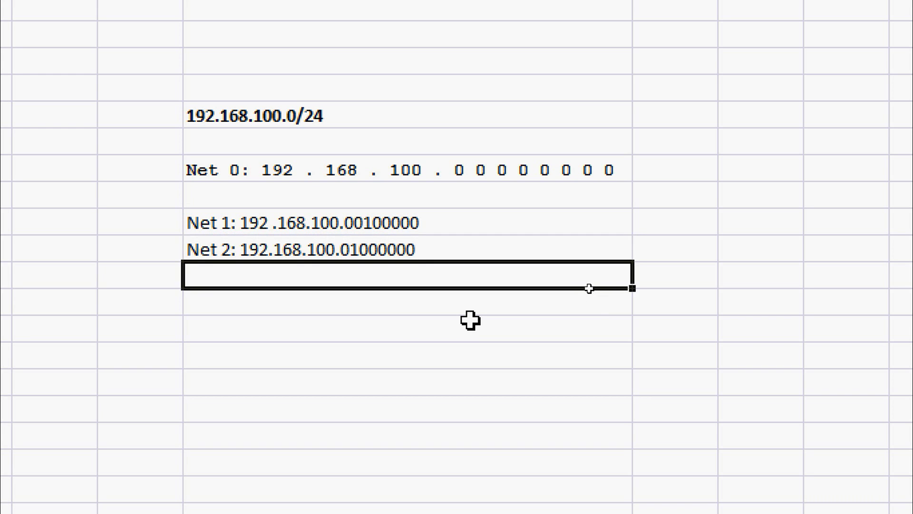
# Step: Enter "Net3: 192.168.100.01100000" in the cell directly below the Net 2 entry
pyautogui.write('Net')
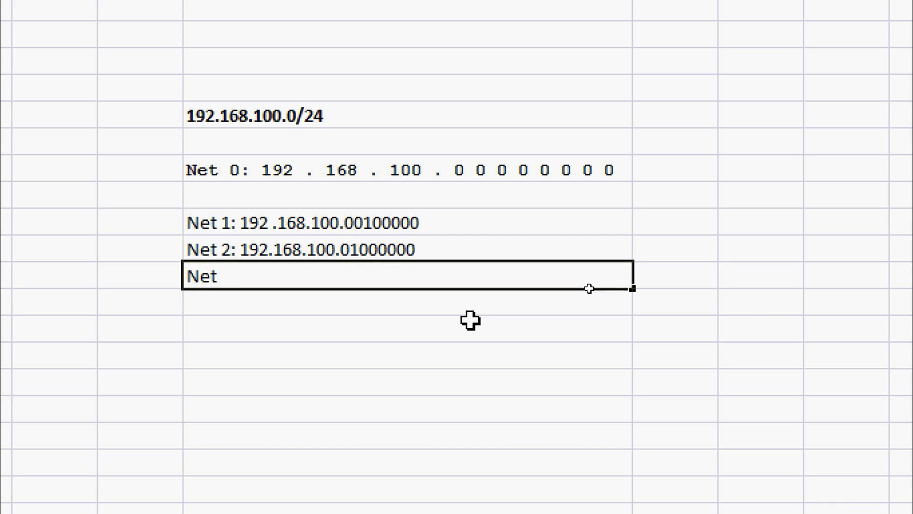
pyautogui.write('3: 192.1')
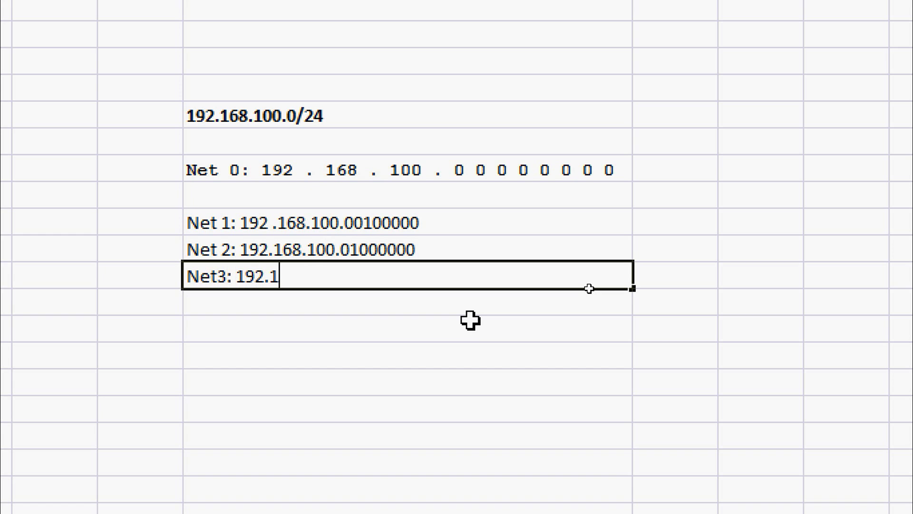
pyautogui.write('68.100')
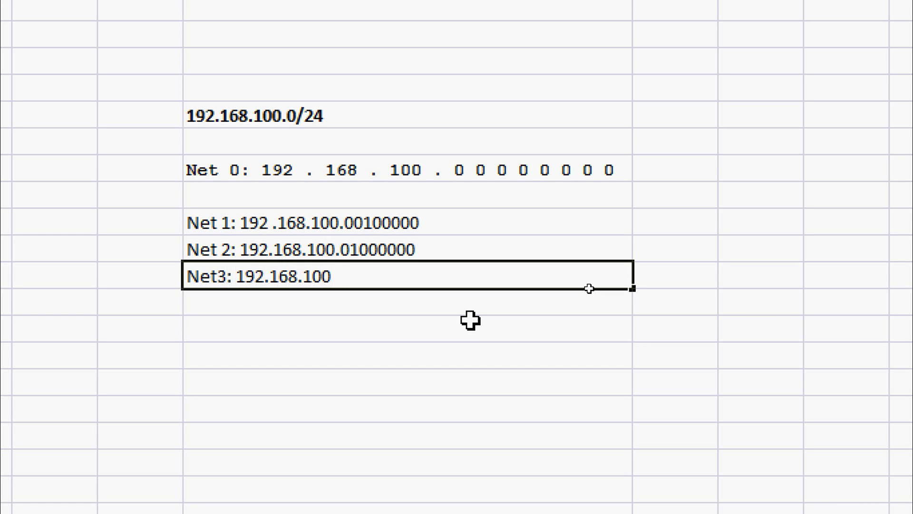
pyautogui.write('.01100000')
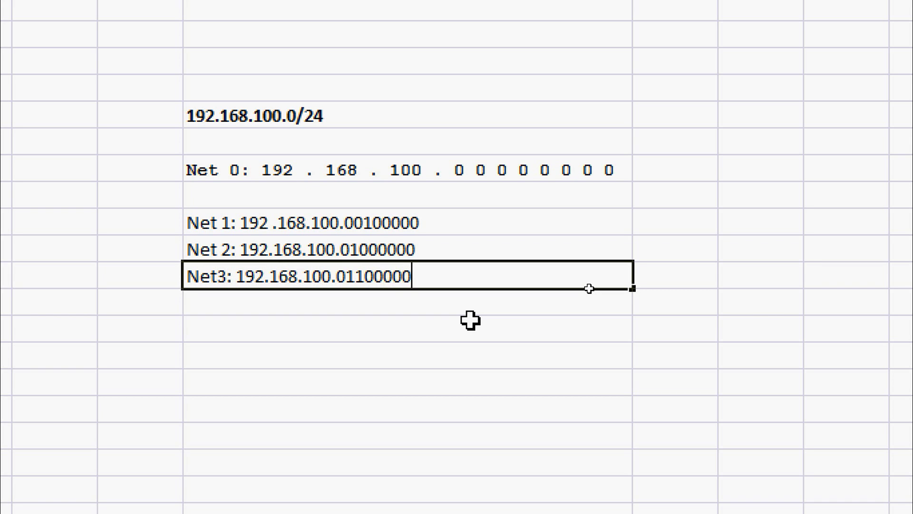
pyautogui.press('Return')
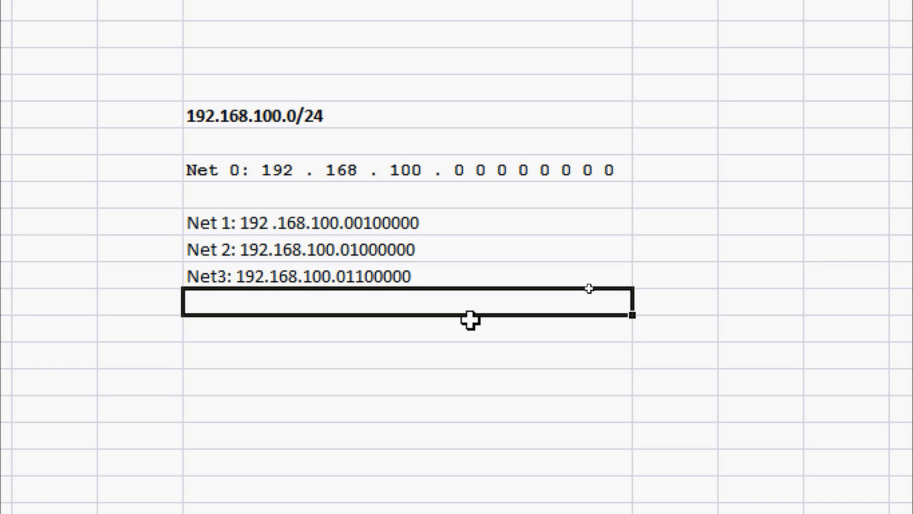
# Step: Write "Net4: 192.168.100.10000000" in the cell below the Net3 entry, keeping eight binary digits in the last octet
pyautogui.write('Net4')
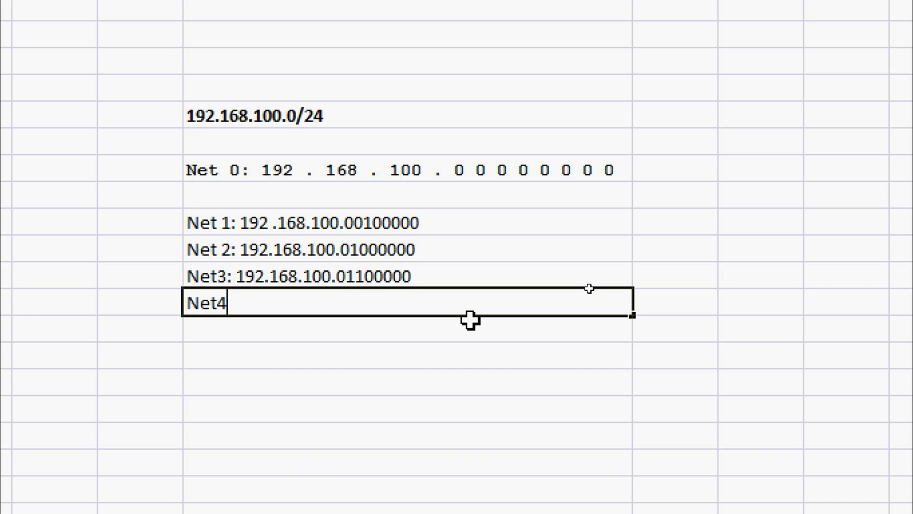
pyautogui.write(': 192.168')
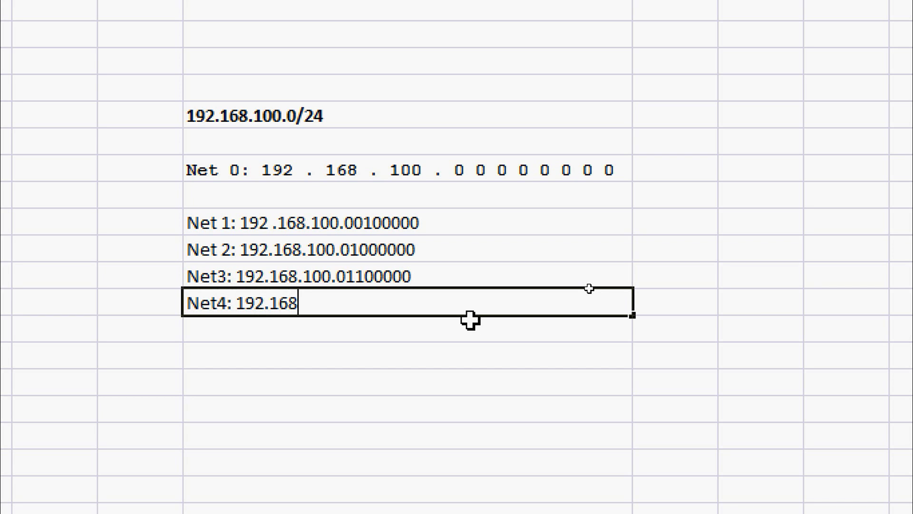
pyautogui.write('.100.100')
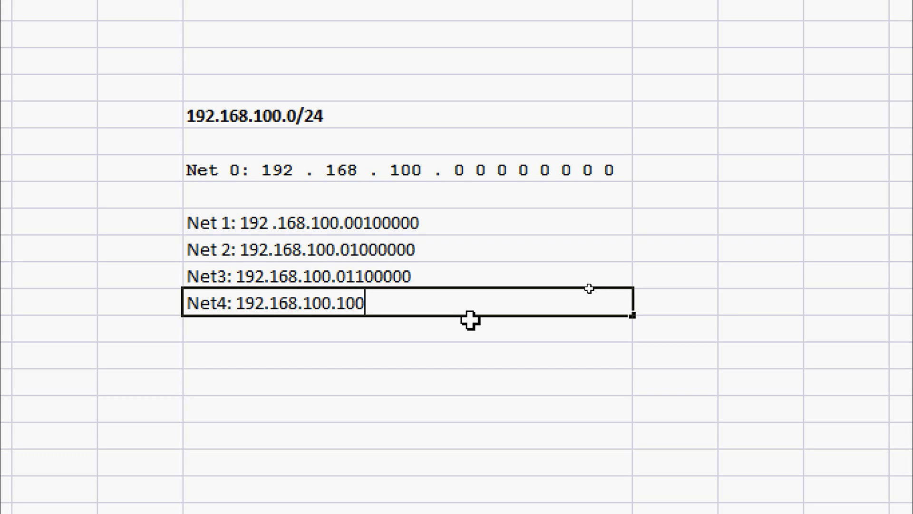
pyautogui.write('000000')
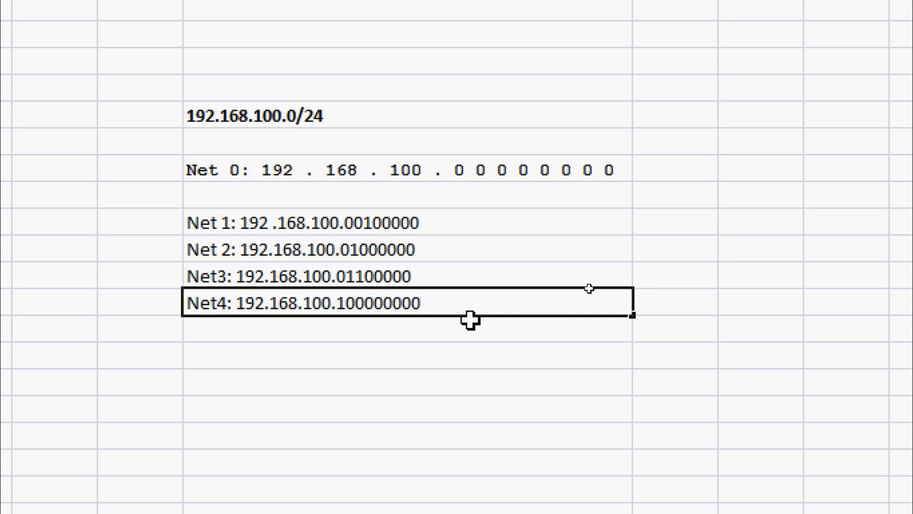
pyautogui.press('BackSpace')
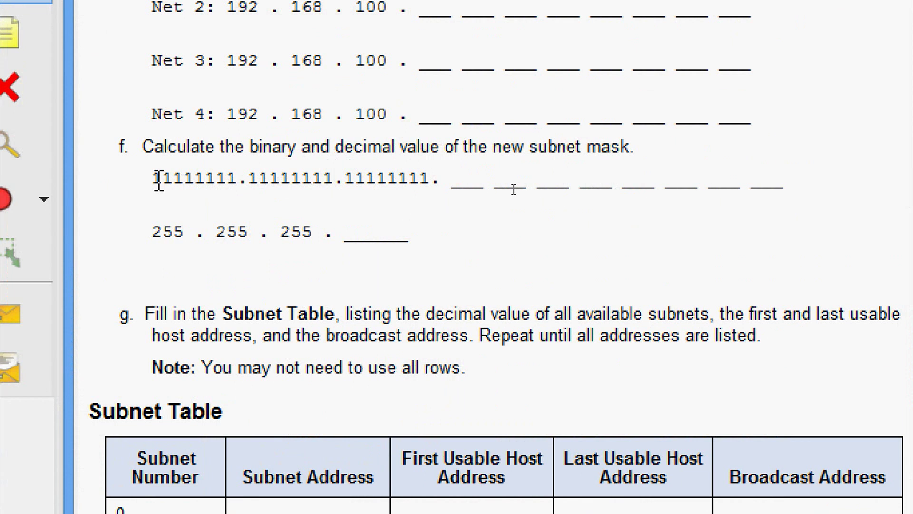
# Step: Examine question f in the Packet Tracer instructions, which asks for the binary and decimal values of the new subnet mask
pyautogui.moveTo(153, 179); pyautogui.dragTo(566, 184)
pyautogui.click(458, 190)
pyautogui.moveTo(579, 181); pyautogui.dragTo(770, 199)
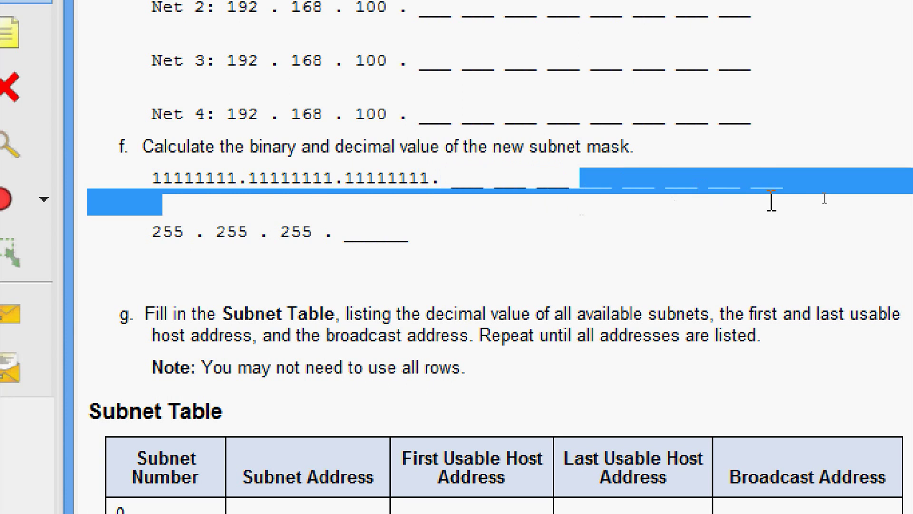
pyautogui.click(464, 239)
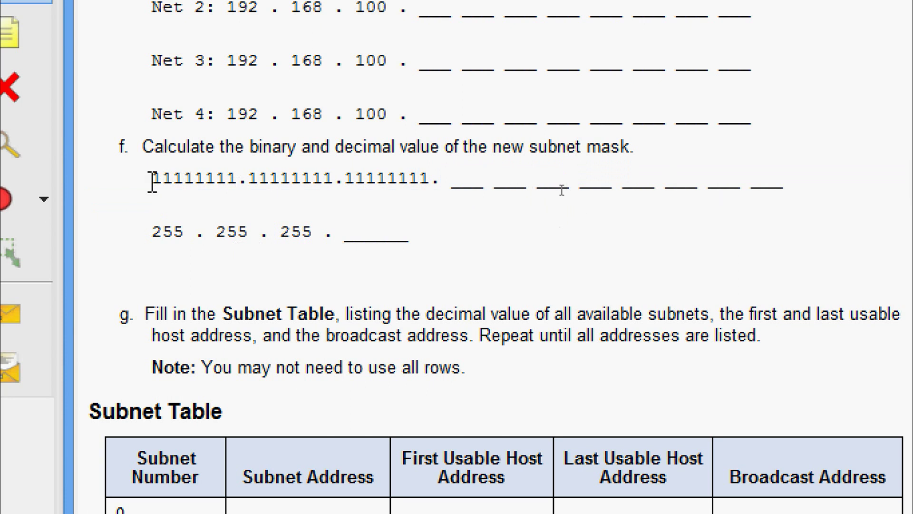
pyautogui.moveTo(151, 179); pyautogui.dragTo(749, 211)
pyautogui.click(763, 211)
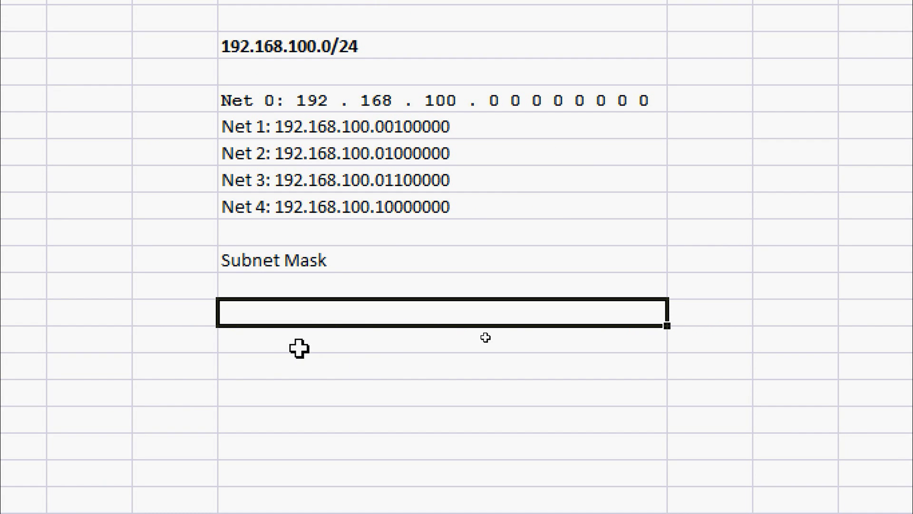
# Step: In Excel, enter the binary mask 11111111.11111111.11111111.11100000 two rows below the Subnet Mask label
pyautogui.click(273, 347)
pyautogui.click(247, 308)
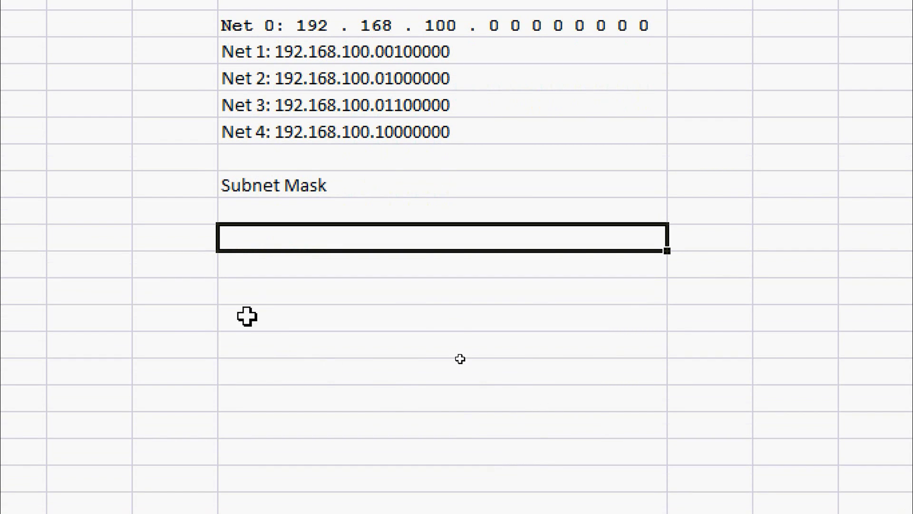
pyautogui.click(228, 264)
pyautogui.click(230, 237)
pyautogui.write('1111111')
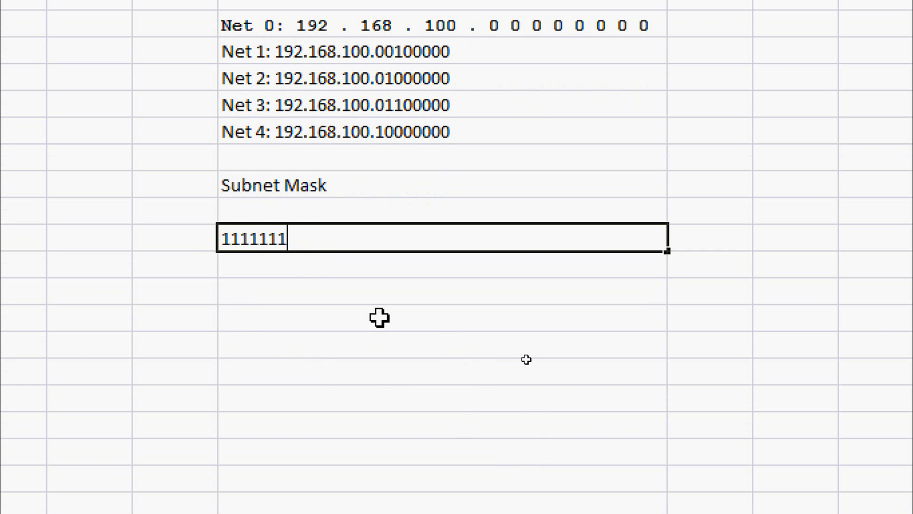
pyautogui.write('1.11111111.')
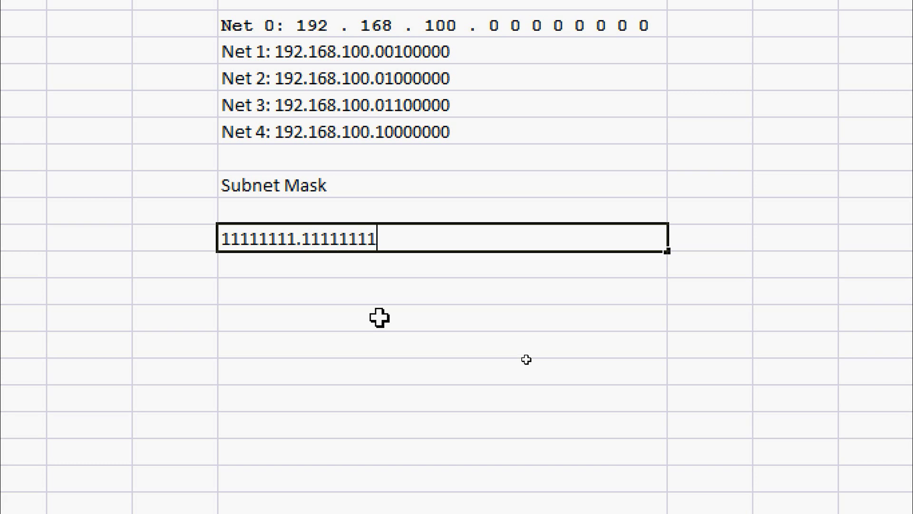
pyautogui.write('11111111.')
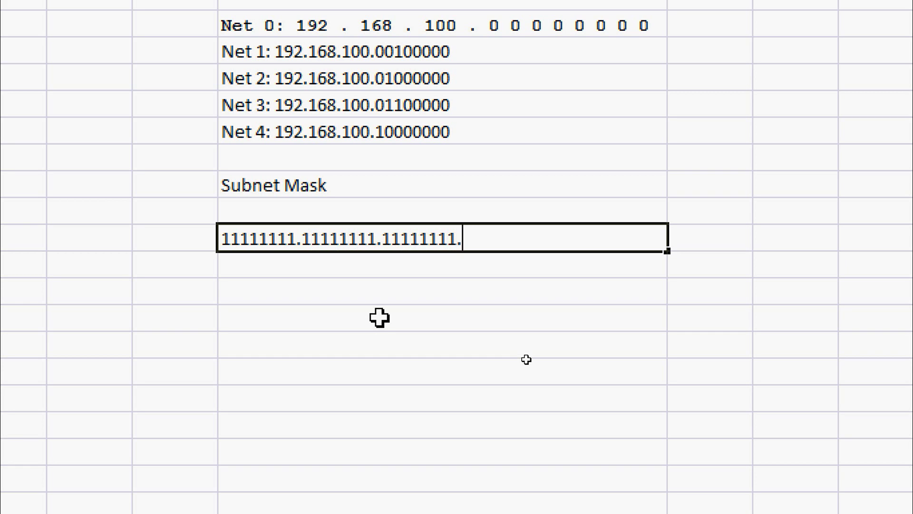
pyautogui.write('11')
pyautogui.write('111')
pyautogui.write('00')
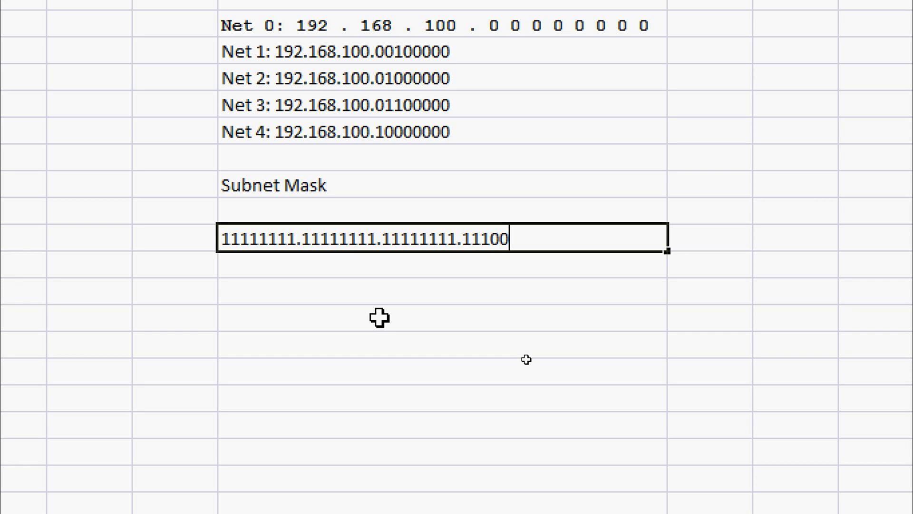
pyautogui.write('000')
pyautogui.press('Return')
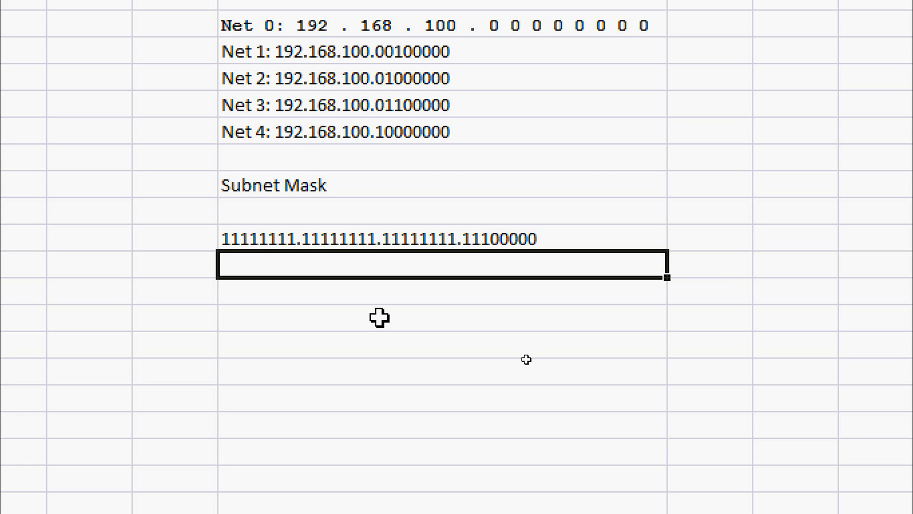
# Step: Enter the decimal subnet mask 255.255.255.224 in the cell directly below the binary mask
pyautogui.write('2')
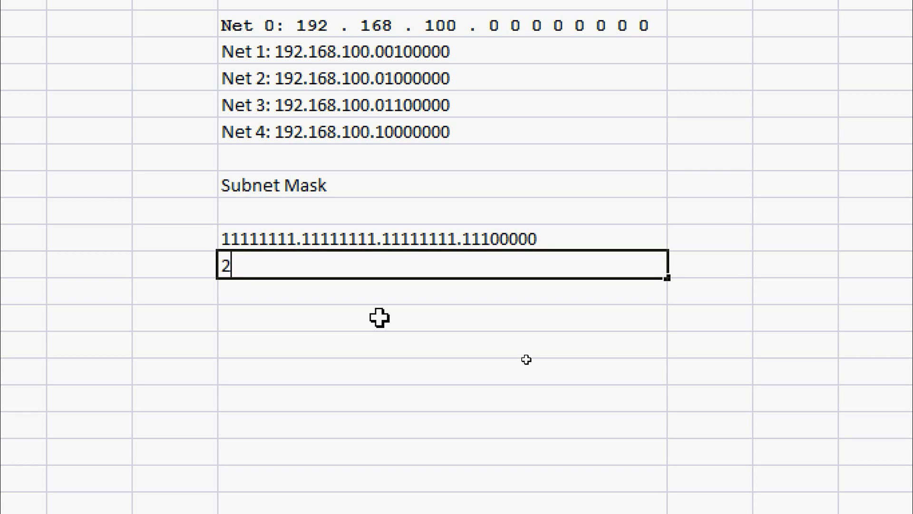
pyautogui.write('55.255.255')
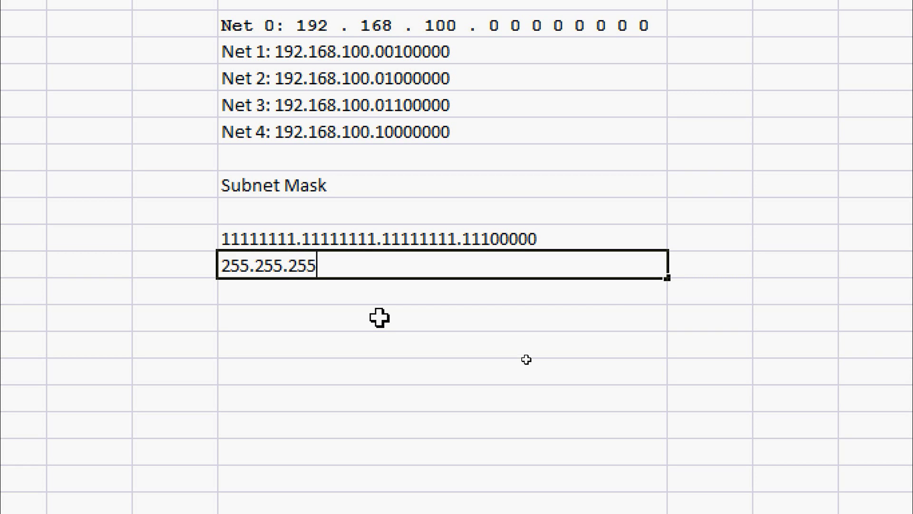
pyautogui.write('.')
pyautogui.write('224')
pyautogui.press('Return')
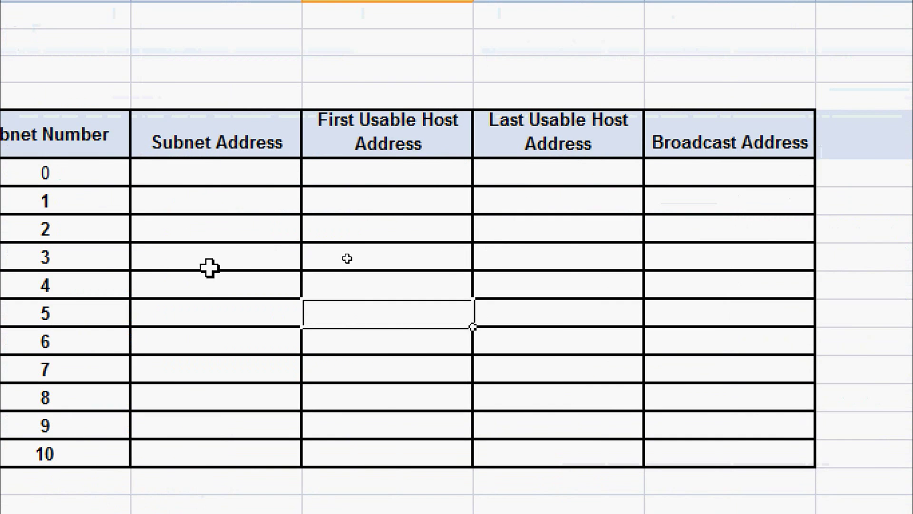
# Step: Enter 192.168.100.0 as the Subnet Address of subnet 0 in the subnet table
pyautogui.click(181, 176)
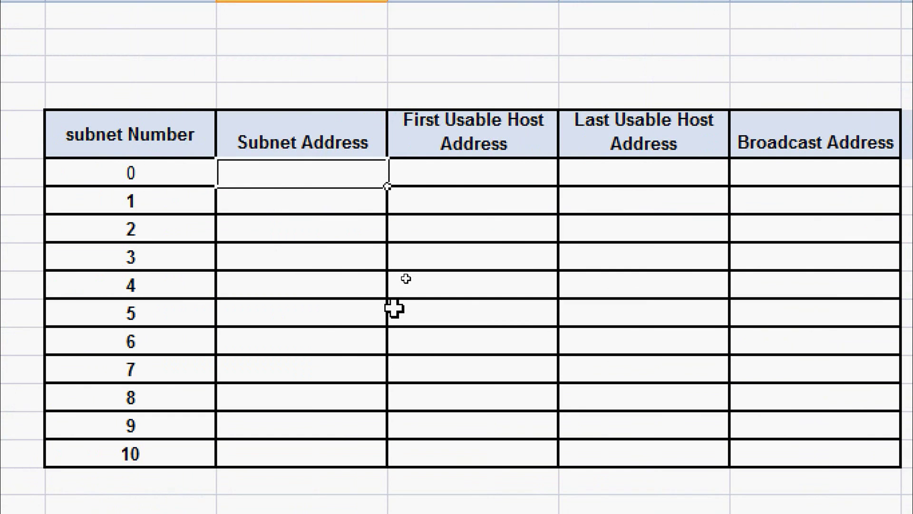
pyautogui.write('192.169')
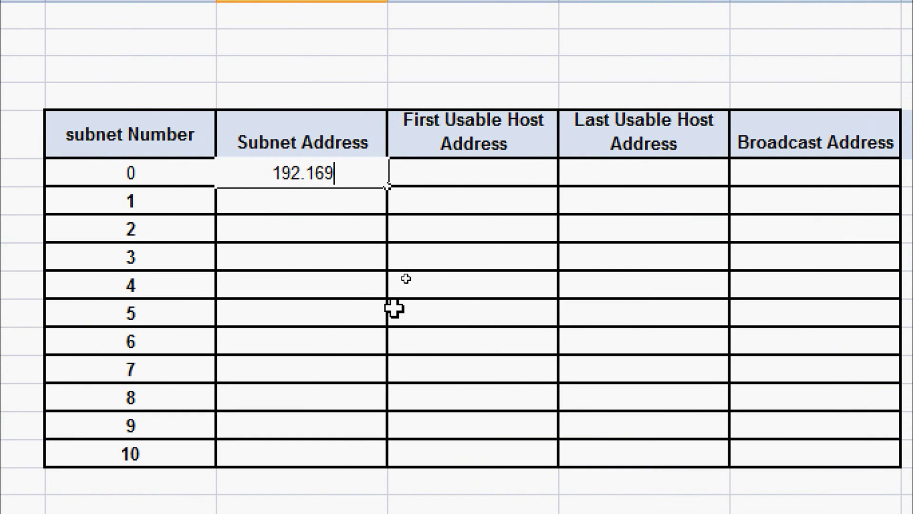
pyautogui.press('BackSpace')
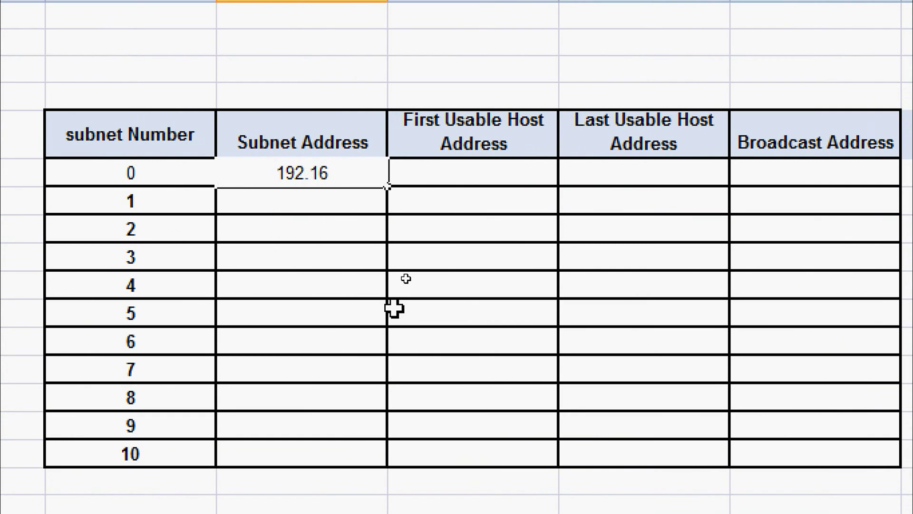
pyautogui.write('8.100.')
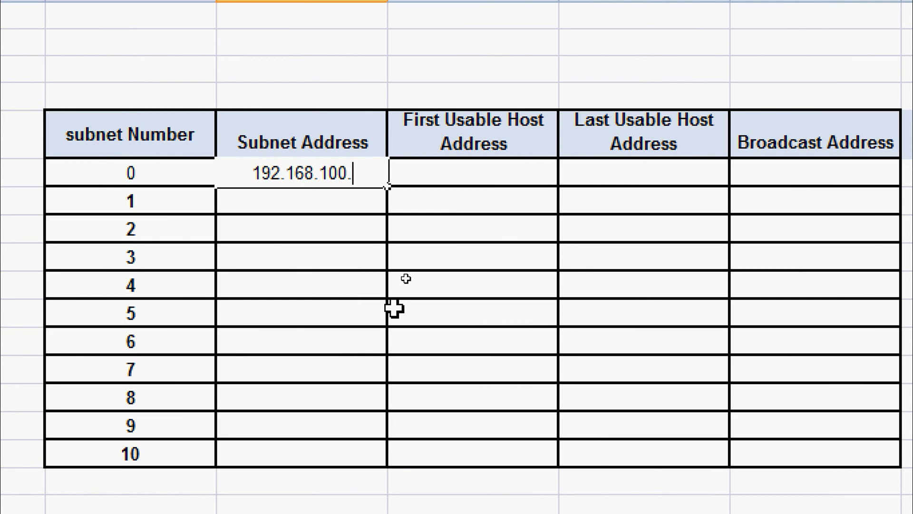
pyautogui.write('0')
pyautogui.press('Tab')
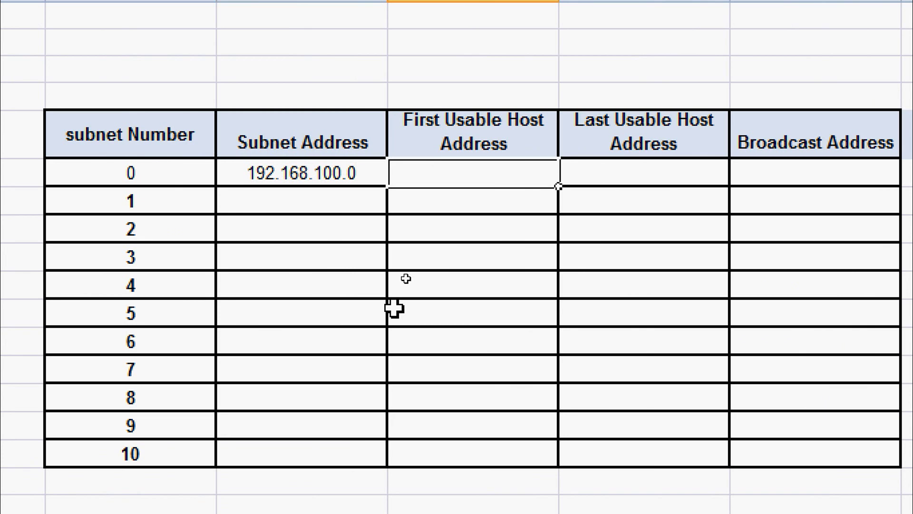
# Step: Fill in 192.168.100.1 as the First Usable Host Address of subnet 0
pyautogui.write('192.168')
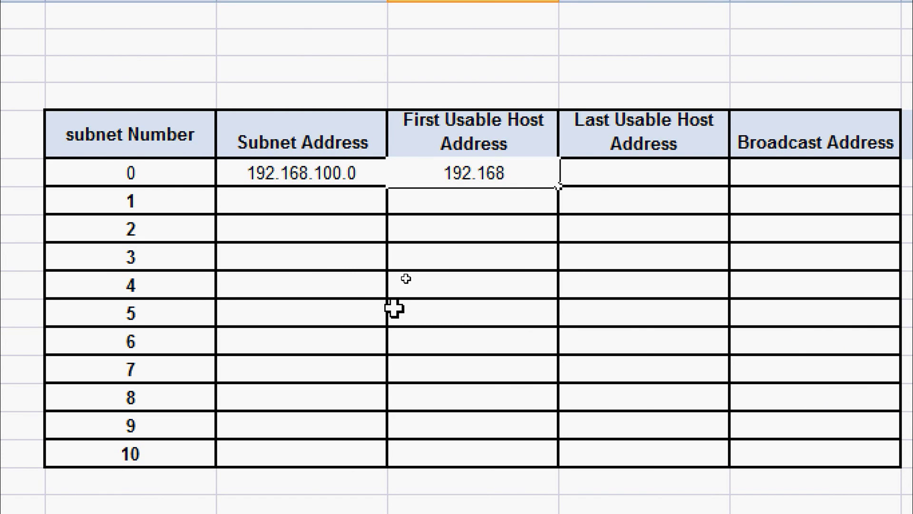
pyautogui.write('.')
pyautogui.write('100.1')
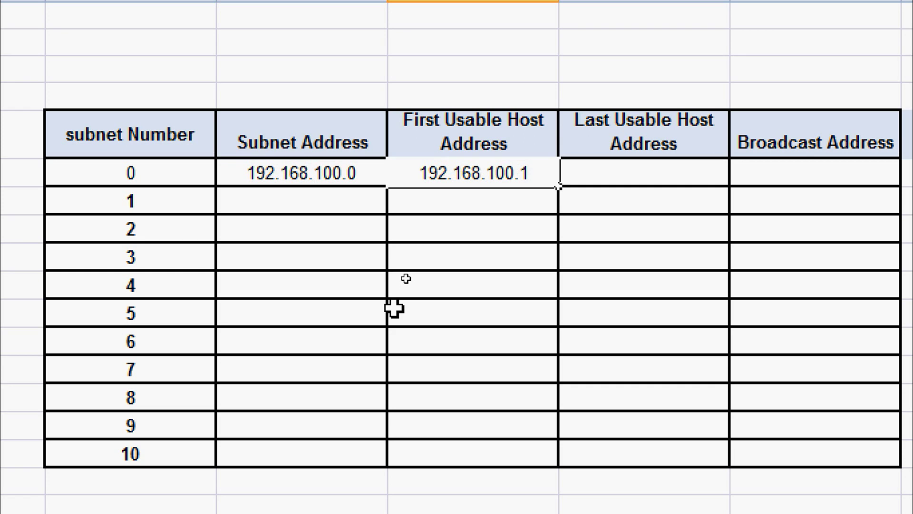
pyautogui.press('Tab')
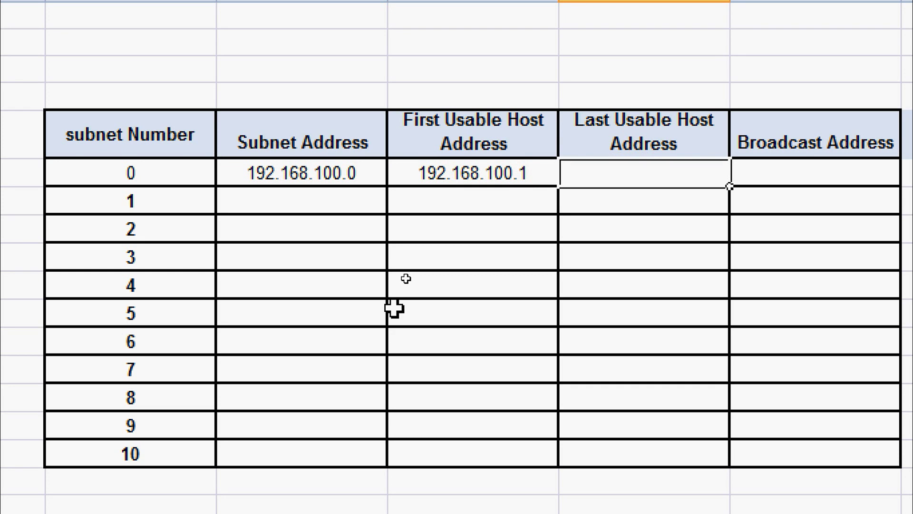
# Step: Skip the Last Usable Host Address cell and enter 192.168.100.31 as the Broadcast Address of subnet 0
pyautogui.press('Tab')
pyautogui.write('1')
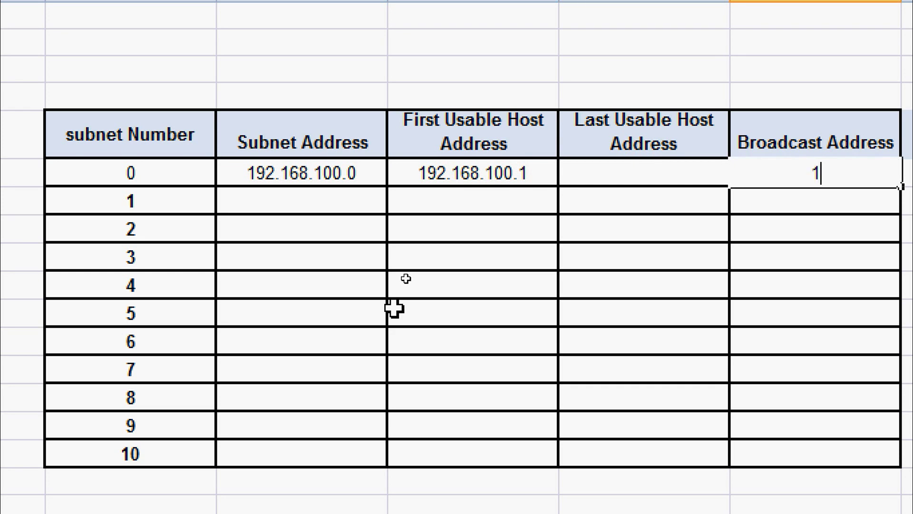
pyautogui.write('92.168')
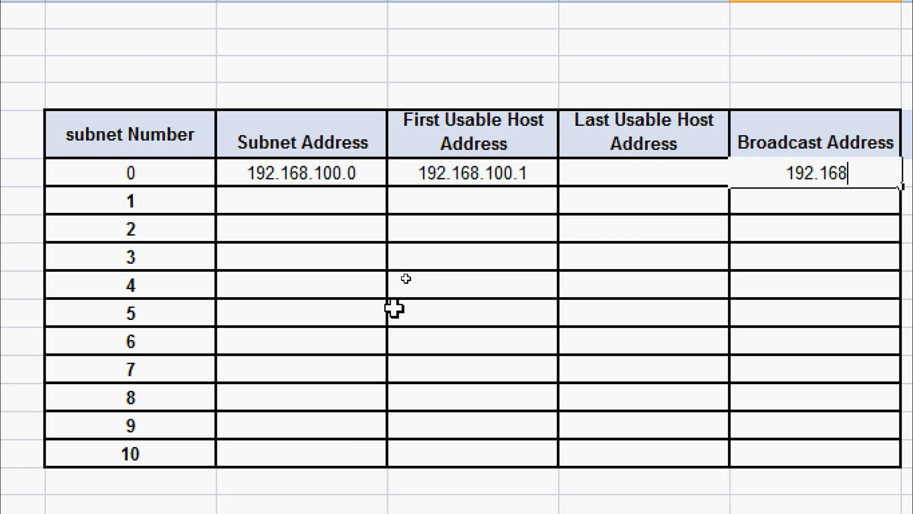
pyautogui.write('.100.31')
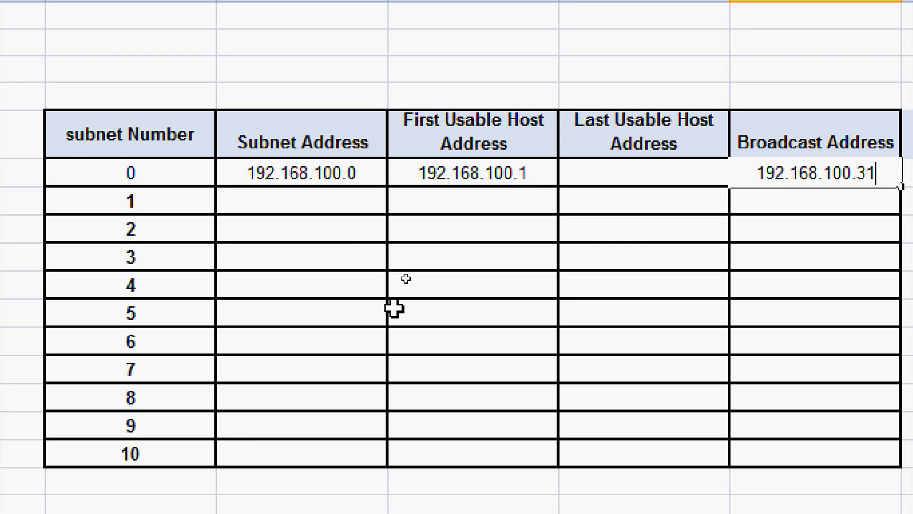
pyautogui.press('Left')
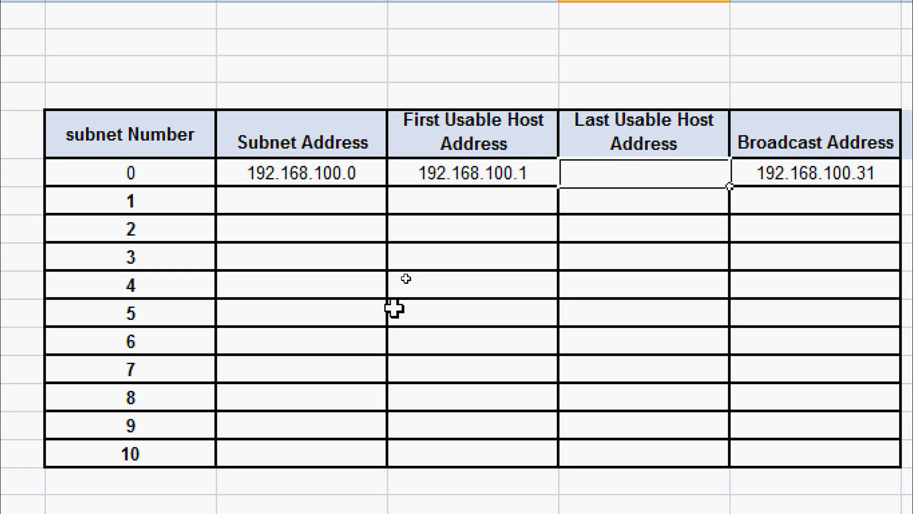
# Step: Set the Last Usable Host Address of subnet 0 to 192.168.100.30
pyautogui.write('1')
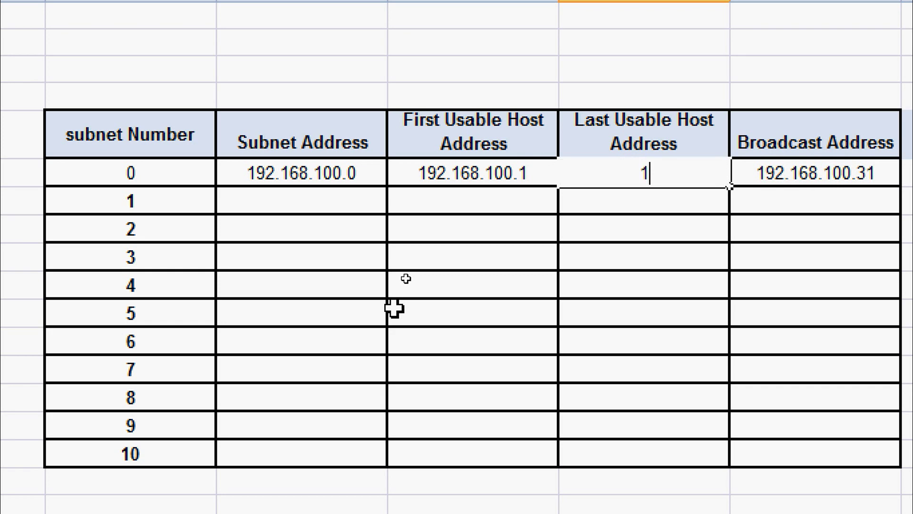
pyautogui.write('92.168.')
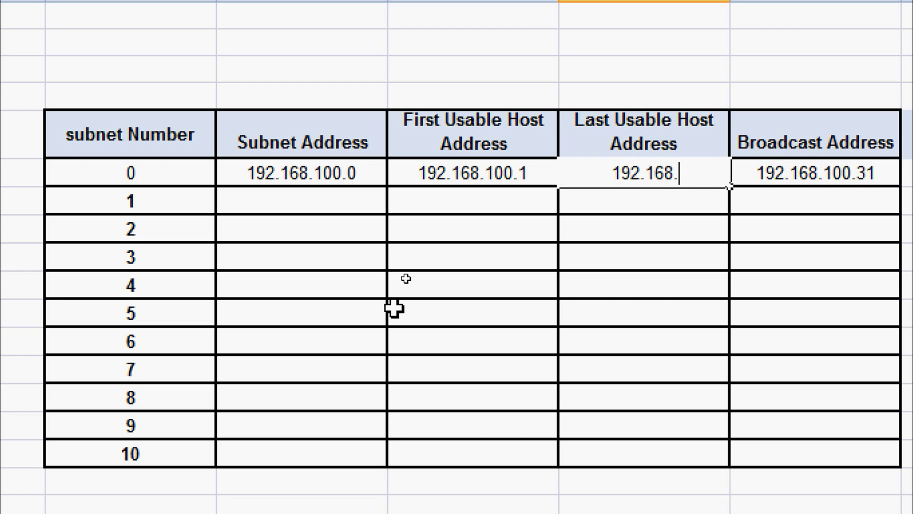
pyautogui.write('100.')
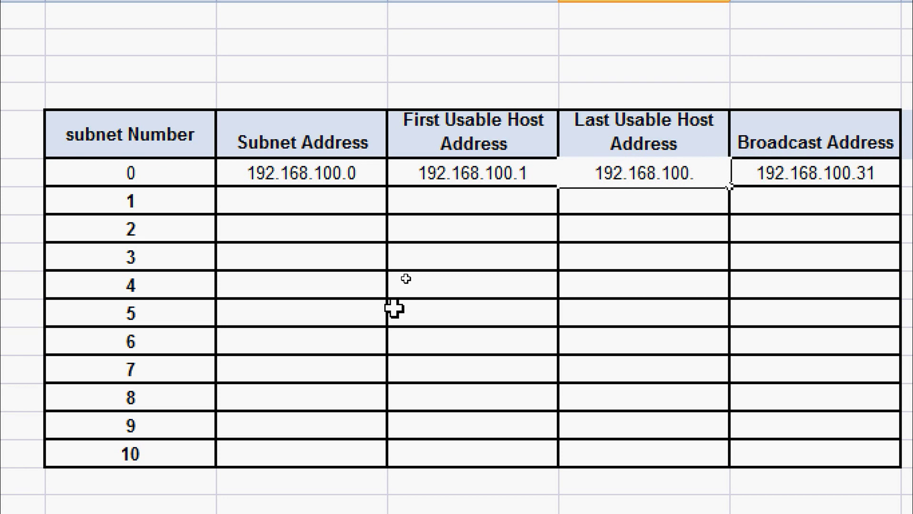
pyautogui.write('30')
pyautogui.press('Return')
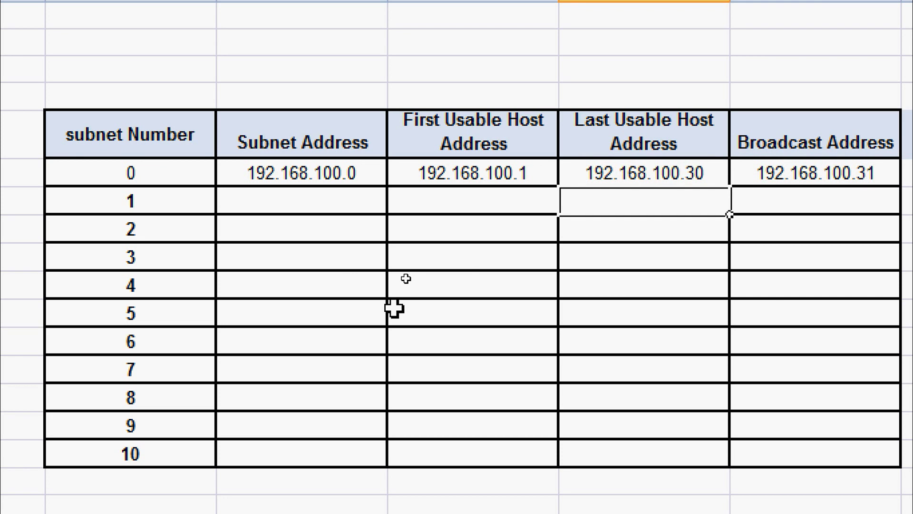
pyautogui.press('Left')
pyautogui.press('Left')
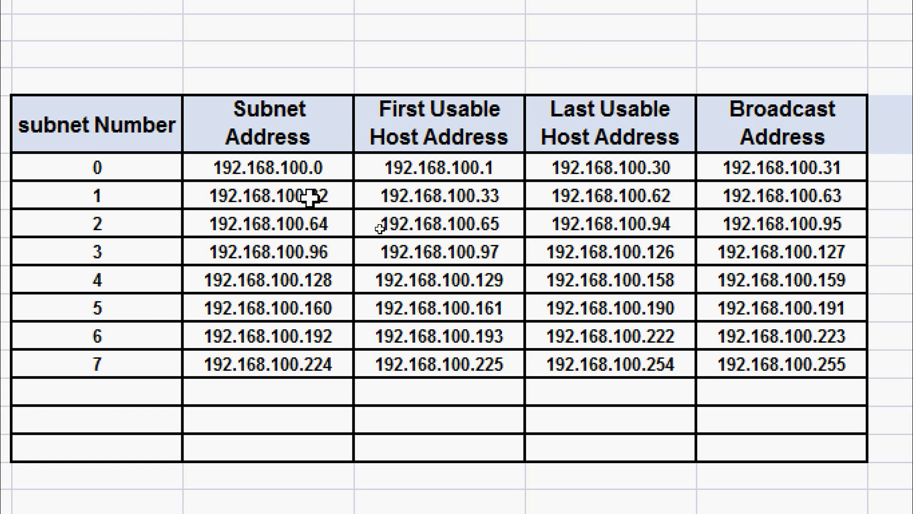
# Step: Review the subnet, first host, last host and broadcast addresses of subnets 0 to 7, highlighting one column at a time
pyautogui.moveTo(258, 163); pyautogui.dragTo(269, 369)
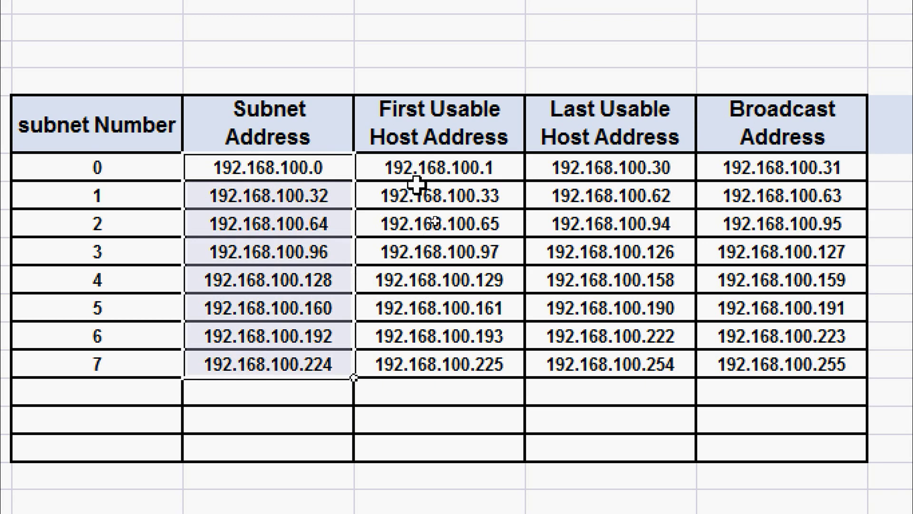
pyautogui.moveTo(419, 167); pyautogui.dragTo(436, 358)
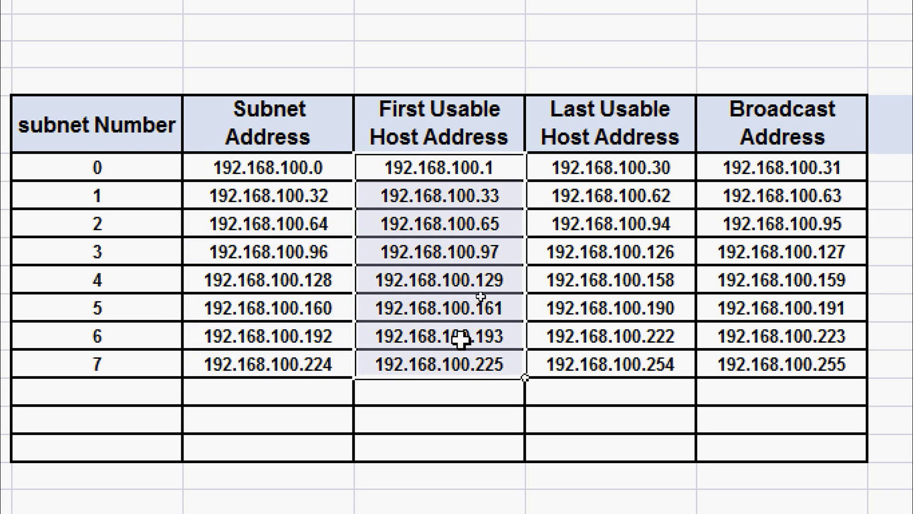
pyautogui.keyDown('ctrl'); pyautogui.click(630, 160); pyautogui.keyUp('ctrl')
pyautogui.moveTo(631, 159); pyautogui.dragTo(638, 356)
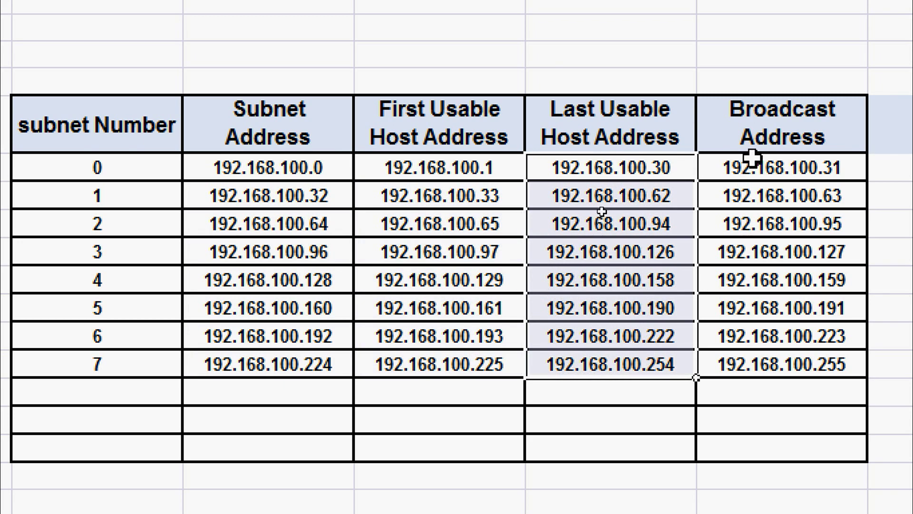
pyautogui.moveTo(750, 163); pyautogui.dragTo(778, 358)
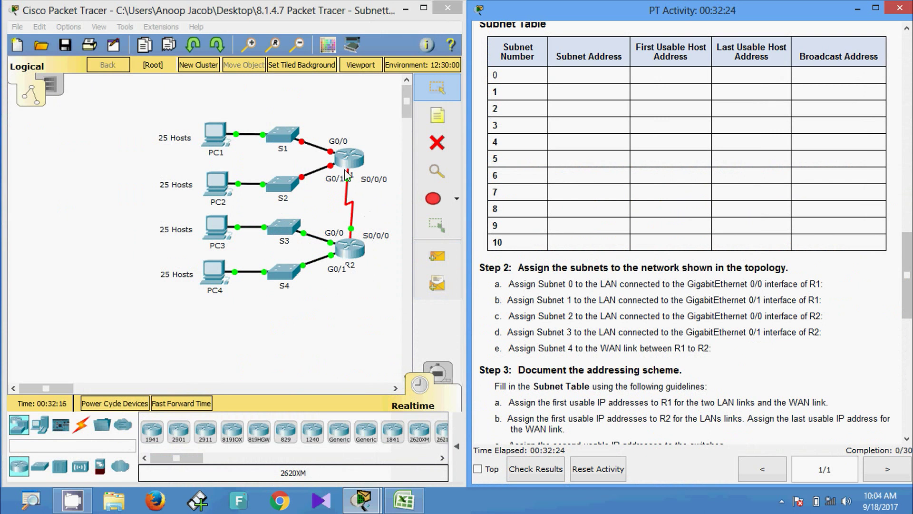
# Step: Switch to Excel and put "GigabitEthernet 0/0 interface of R1" in column K beside both the subnet 0 and subnet 1 rows
pyautogui.hotkey('alt', 'Tab')
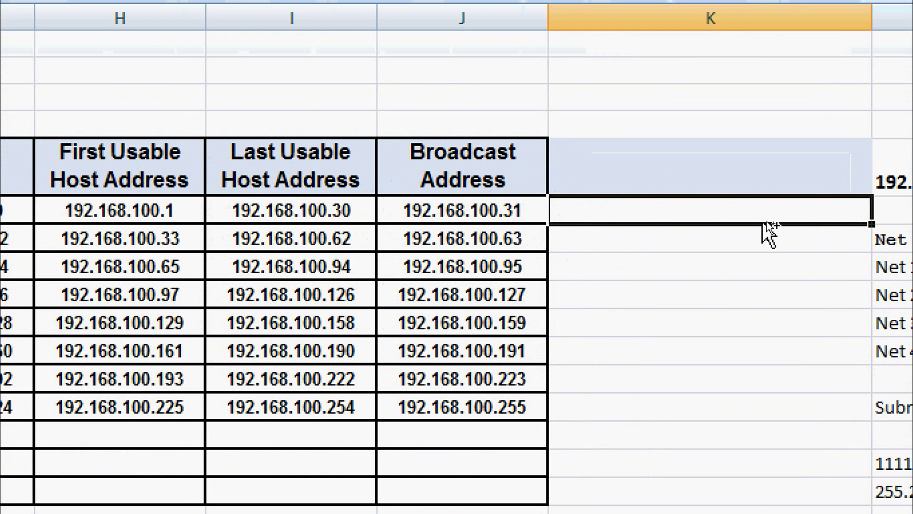
pyautogui.click(705, 241)
pyautogui.click(693, 206)
pyautogui.write('GigabitEthernet 0/0 interface of R1')
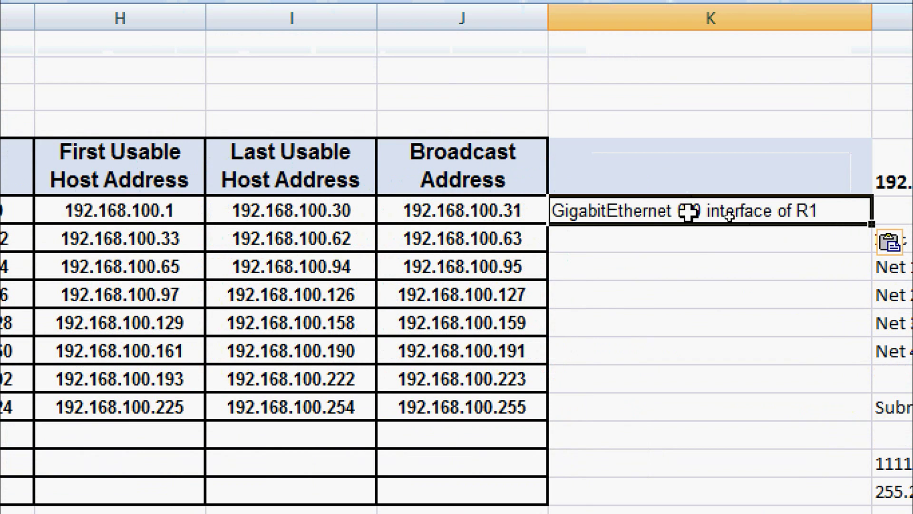
pyautogui.click(740, 239)
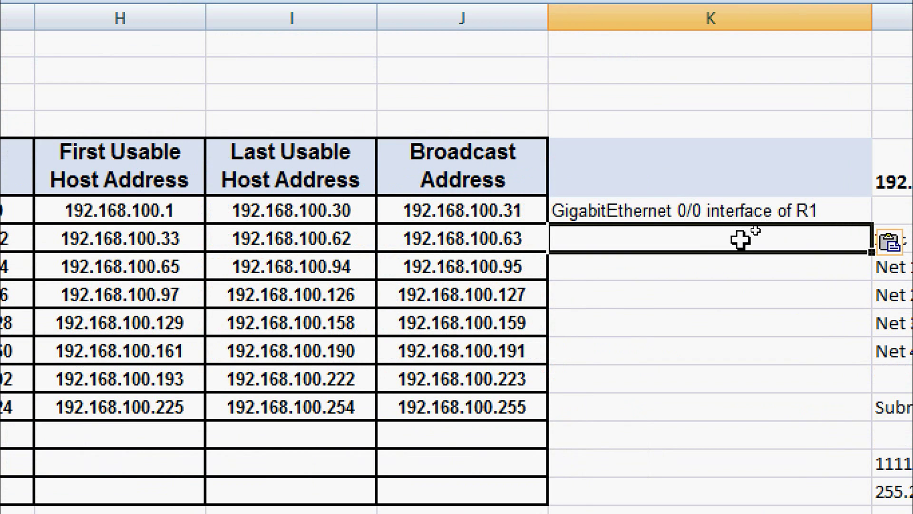
pyautogui.write('GigabitEthernet 0/0 interface of R1')
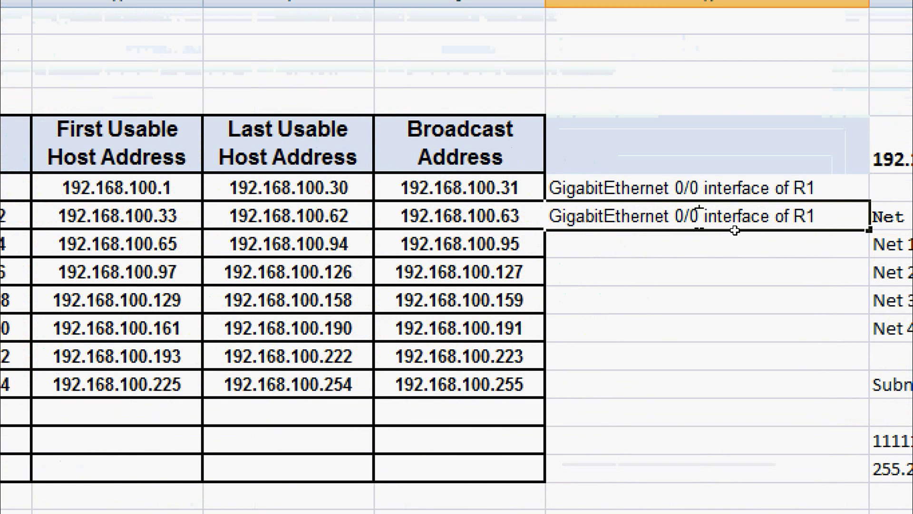
# Step: Change the interface number in the subnet 1 row's label to 0/1
pyautogui.press('F2')
pyautogui.press('Left')
pyautogui.press('Left')
pyautogui.press('Left')
pyautogui.press('Left')
pyautogui.press('Left')
pyautogui.press('Left')
pyautogui.press('Left')
pyautogui.press('Left')
pyautogui.press('Left')
pyautogui.press('Left')
pyautogui.press('Left')
pyautogui.press('Left')
pyautogui.press('Left')
pyautogui.press('Left')
pyautogui.press('Left')
pyautogui.press('Left')
pyautogui.press('BackSpace')
pyautogui.write('1')
pyautogui.press('Return')
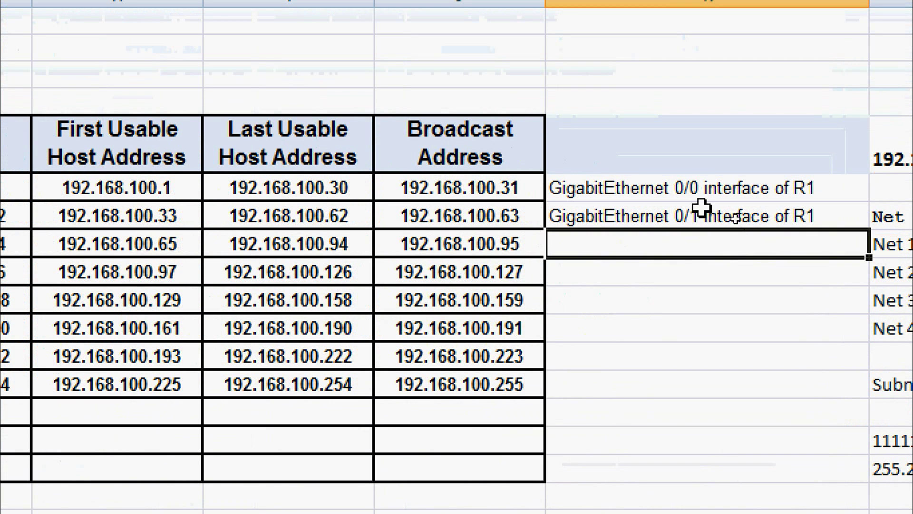
# Step: Copy the two R1 interface labels into the cells beside the subnet 2 and subnet 3 rows
pyautogui.moveTo(692, 178); pyautogui.dragTo(693, 214)
pyautogui.hotkey('ctrl', 'c')
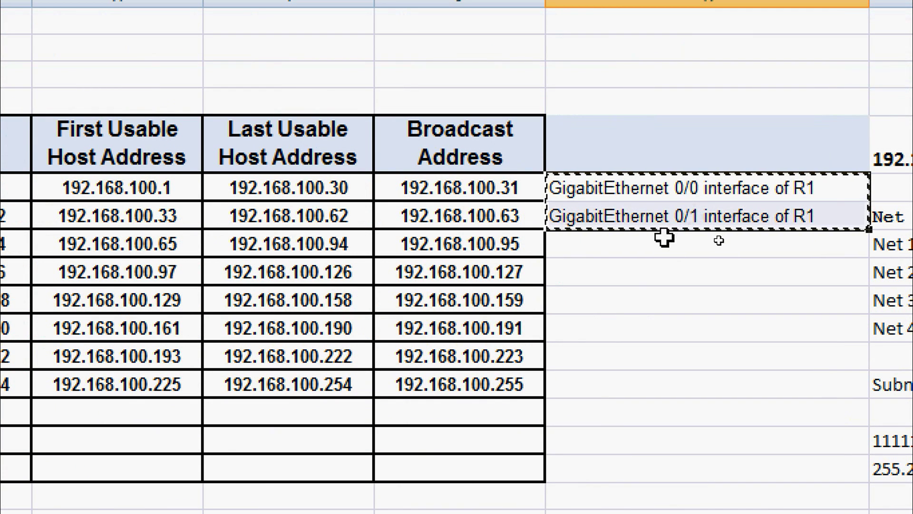
pyautogui.click(661, 240)
pyautogui.hotkey('ctrl', 'v')
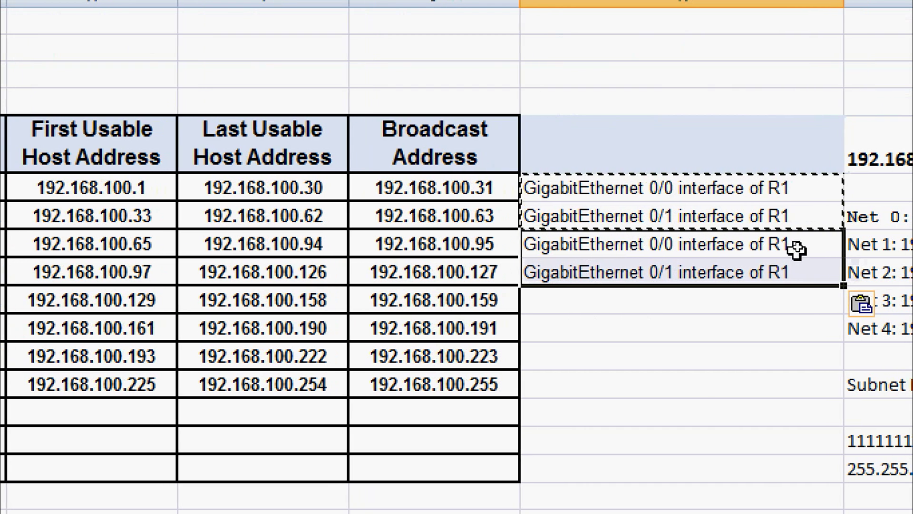
# Step: Change the router name to R2 in the interface labels beside subnets 2 and 3
pyautogui.doubleClick(824, 245)
pyautogui.write('2')
pyautogui.press('Return')
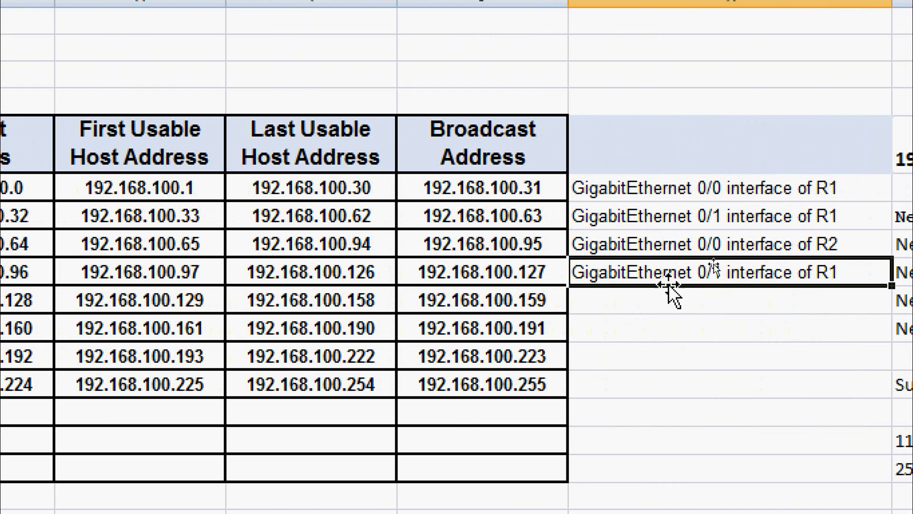
pyautogui.doubleClick(837, 273)
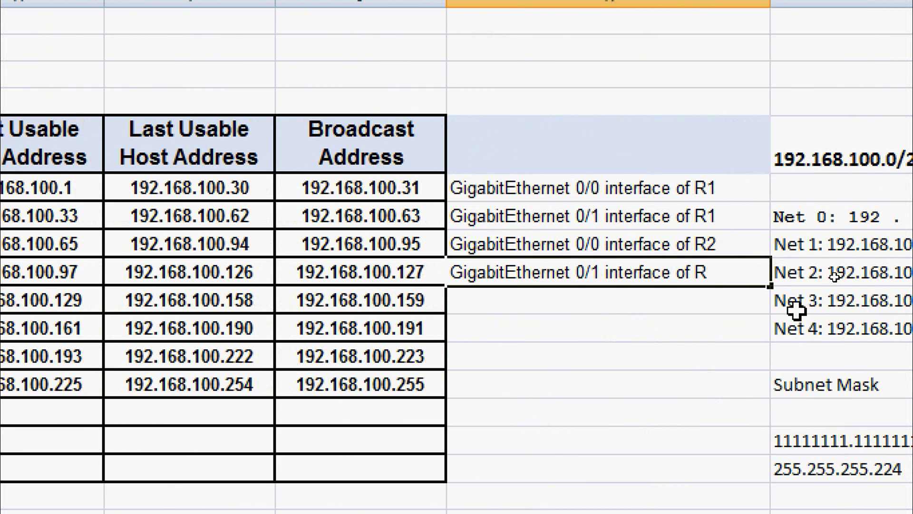
pyautogui.write('2')
# Step: Label the subnet 4 row in column K as "Serial Interface between R1 & R2"
pyautogui.click(643, 299)
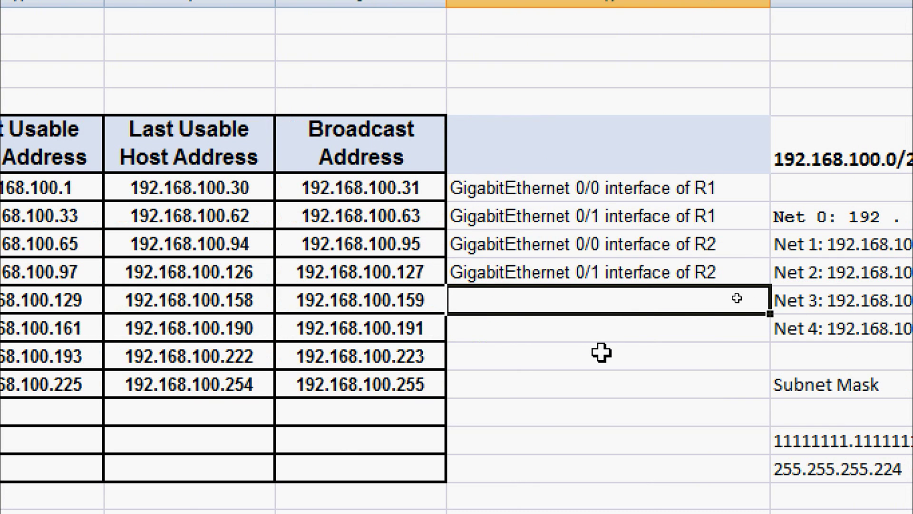
pyautogui.write('Serial Interfac')
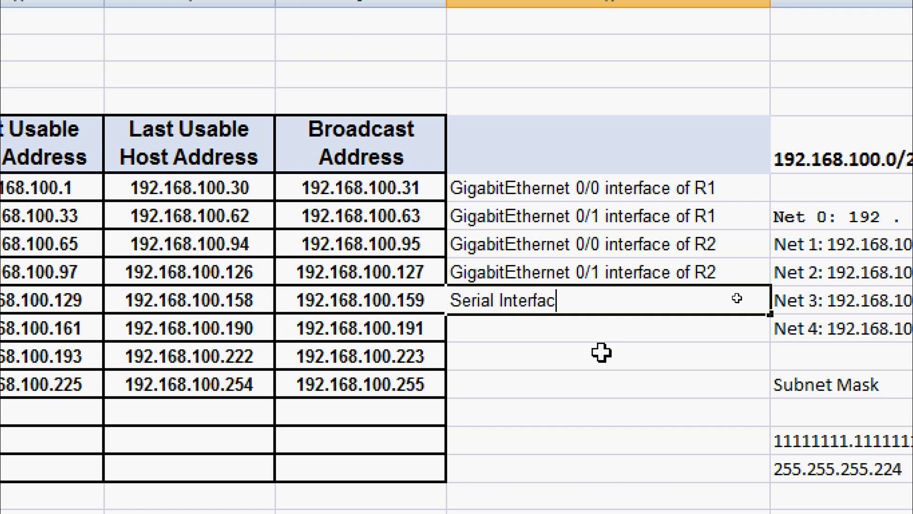
pyautogui.write('e between R1 & R2')
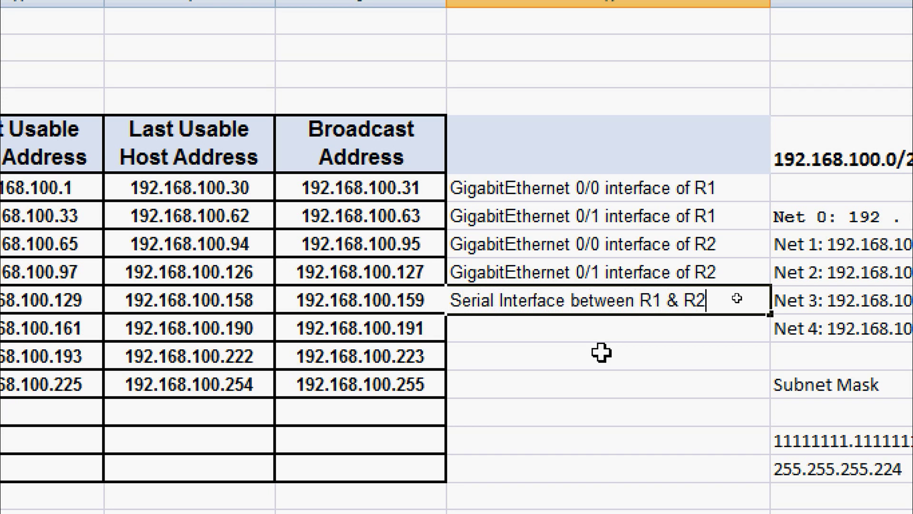
pyautogui.press('Return')
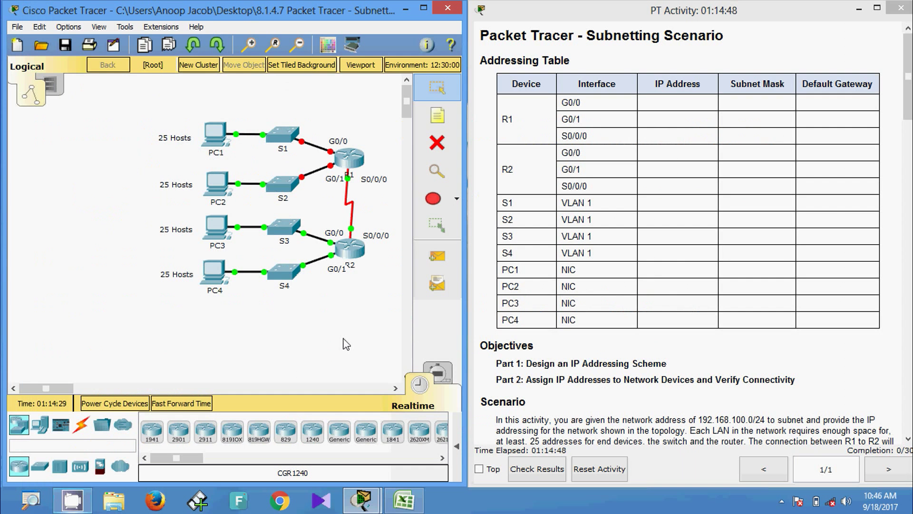
# Step: In Packet Tracer, open router R1's command line and enter global configuration mode
pyautogui.click(350, 162)
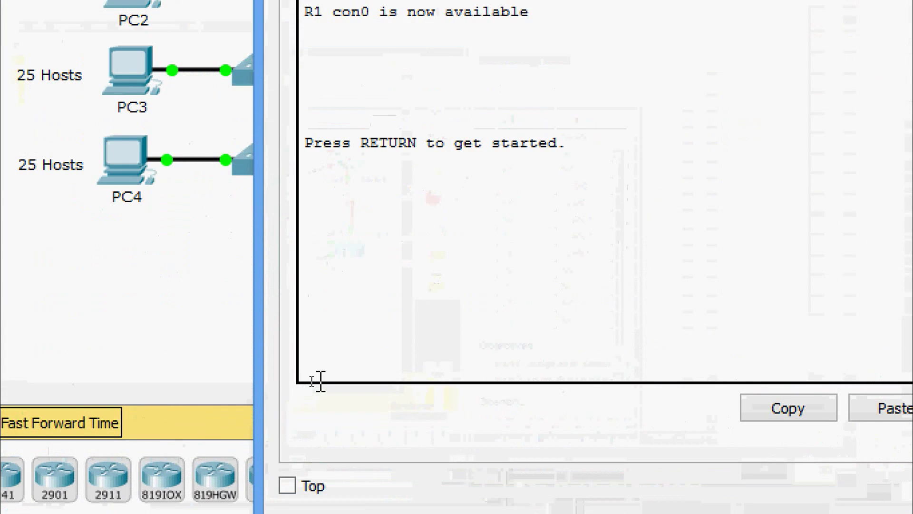
pyautogui.press('Return')
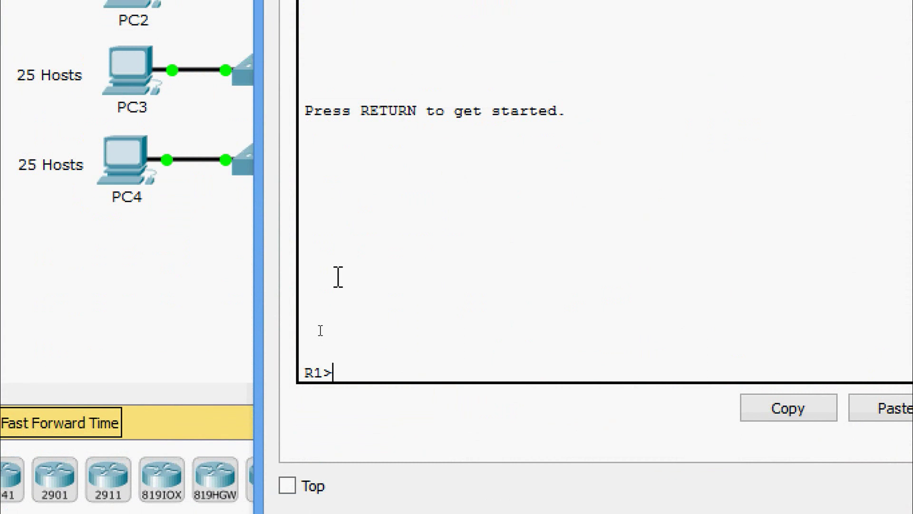
pyautogui.write('ena')
pyautogui.press('Tab')
pyautogui.press('Return')
pyautogui.write('conf')
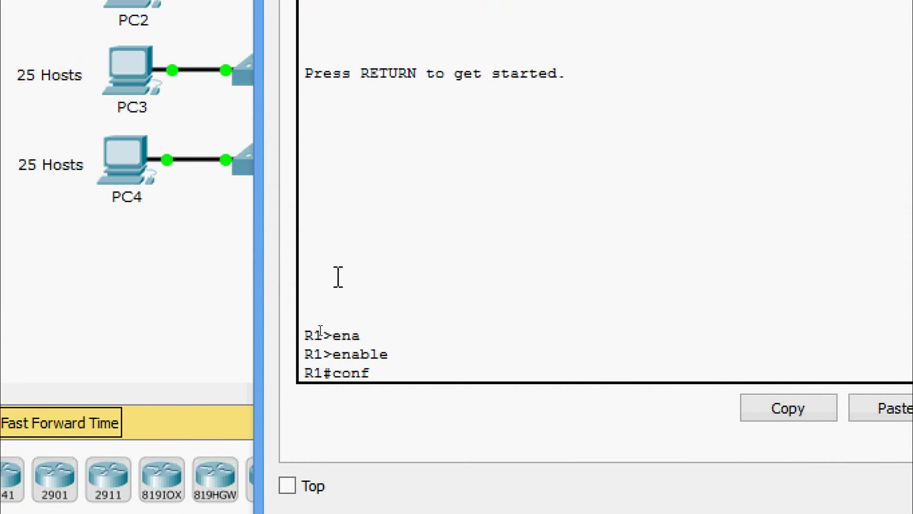
pyautogui.press('Tab')
pyautogui.write('terminal')
pyautogui.press('Return')
pyautogui.press('Return')
# Step: Enter interface configuration mode for gigabitEthernet 0/0 on R1
pyautogui.write('inter')
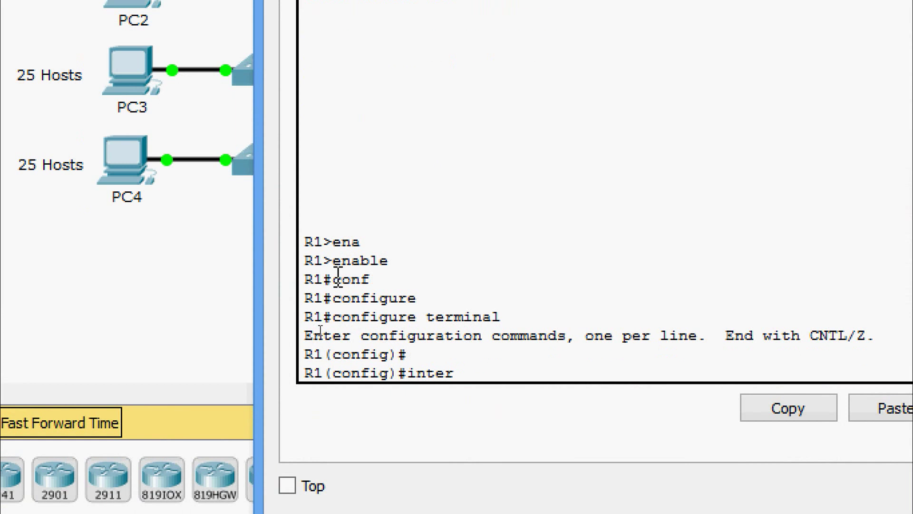
pyautogui.press('Tab')
pyautogui.write('gi')
pyautogui.press('Tab')
pyautogui.write('0/0')
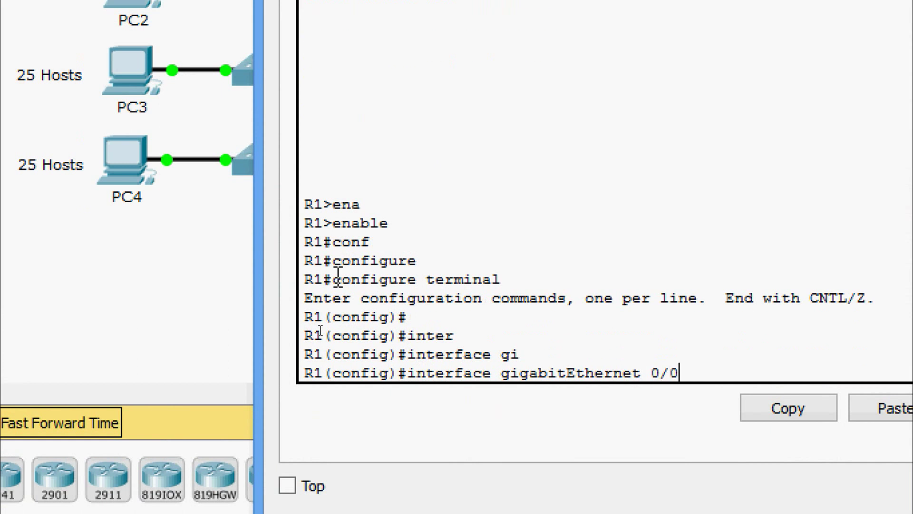
pyautogui.press('Return')
# Step: Assign IP address 192.168.100.1 with mask 255.255.255.224 to R1's G0/0 interface and enable it with no shut
pyautogui.write('ip add')
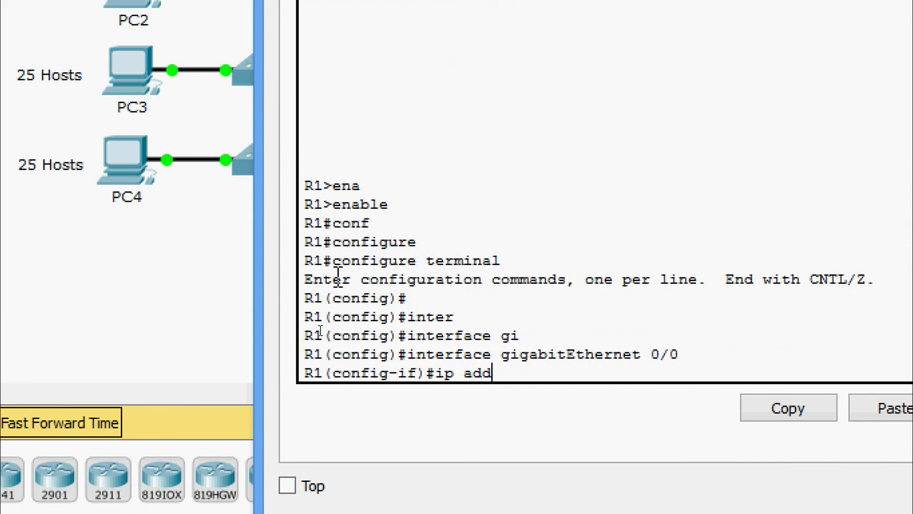
pyautogui.press('Tab')
pyautogui.write('192')
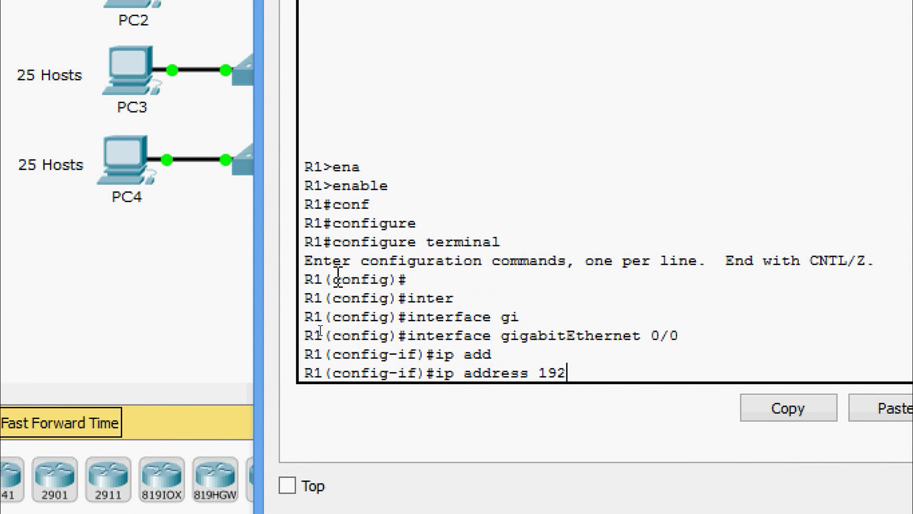
pyautogui.write('.168.100')
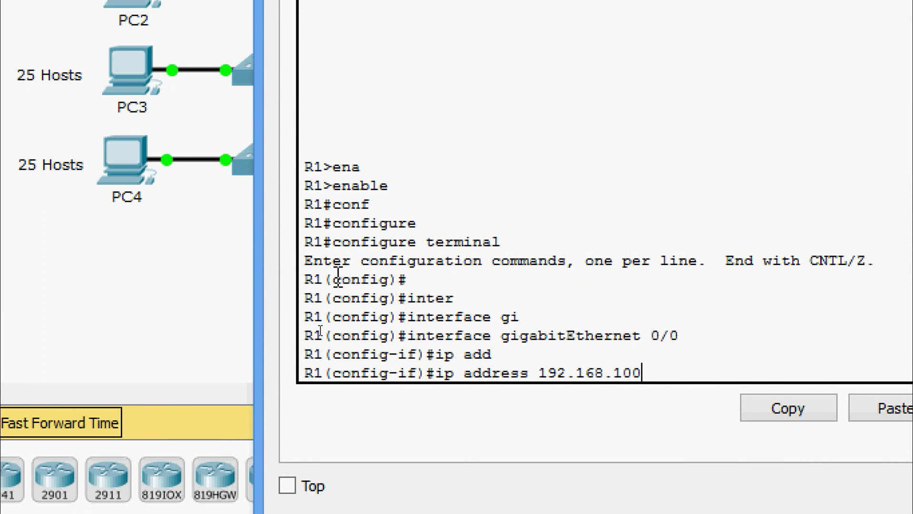
pyautogui.write('.1 ')
pyautogui.write('?')
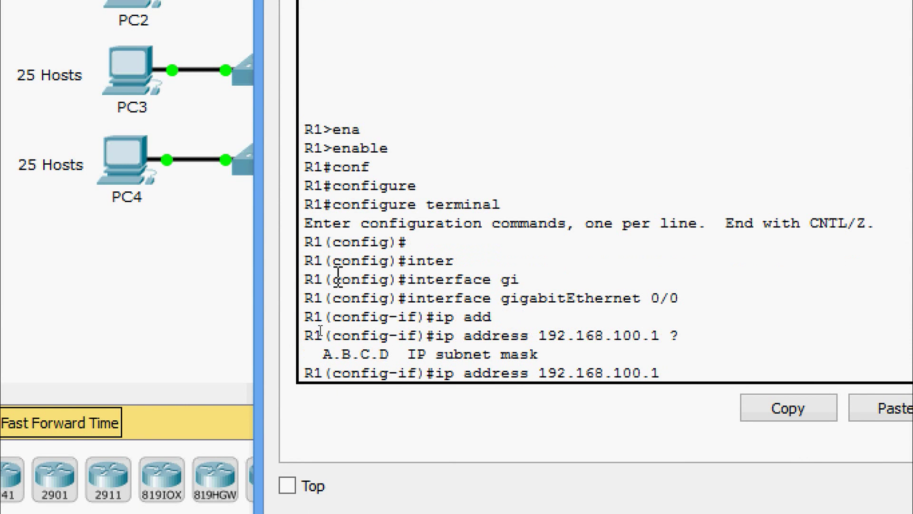
pyautogui.write('255.255.255')
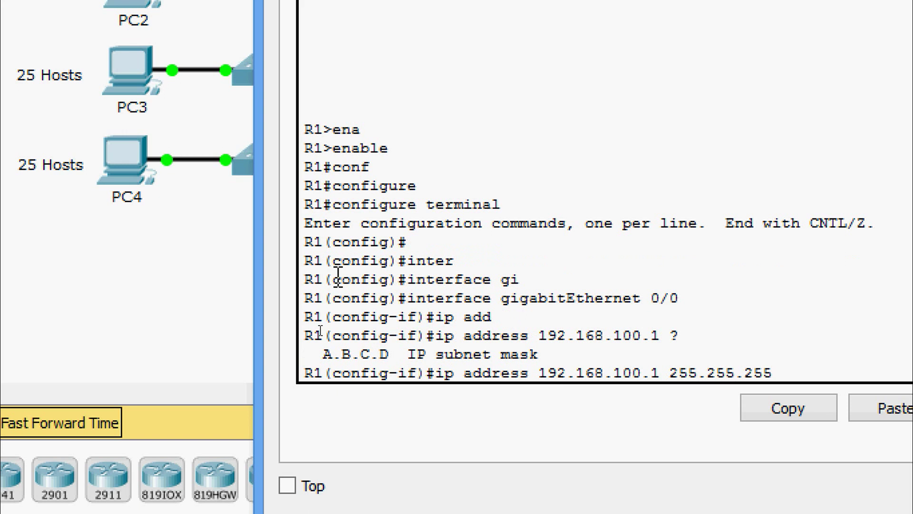
pyautogui.write('.224')
pyautogui.press('Return')
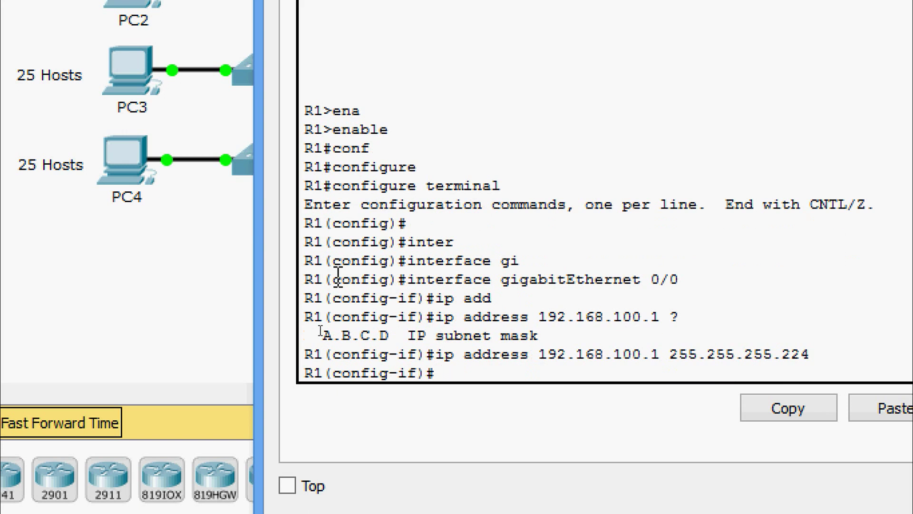
pyautogui.write('no shut')
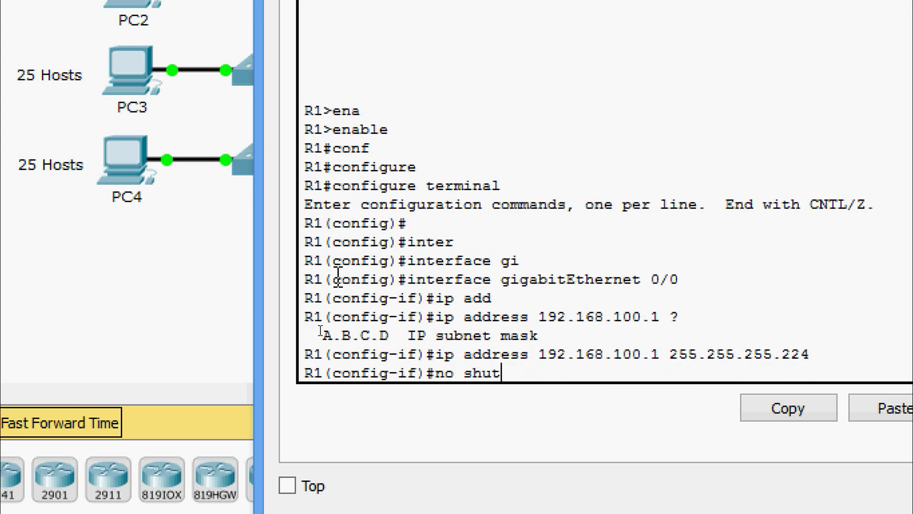
pyautogui.press('Return')
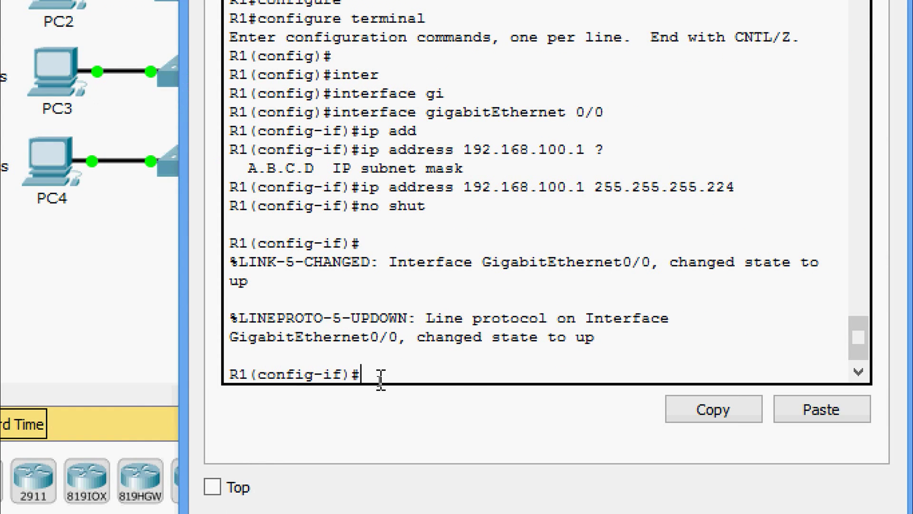
# Step: Assign IP address 192.168.100.33 with mask 255.255.255.224 to R1's gigabitEthernet 0/1 interface, reusing the earlier address command
pyautogui.write('int gi 0/1')
pyautogui.press('Return')
pyautogui.press('Up')
pyautogui.press('Up')
pyautogui.press('Up')
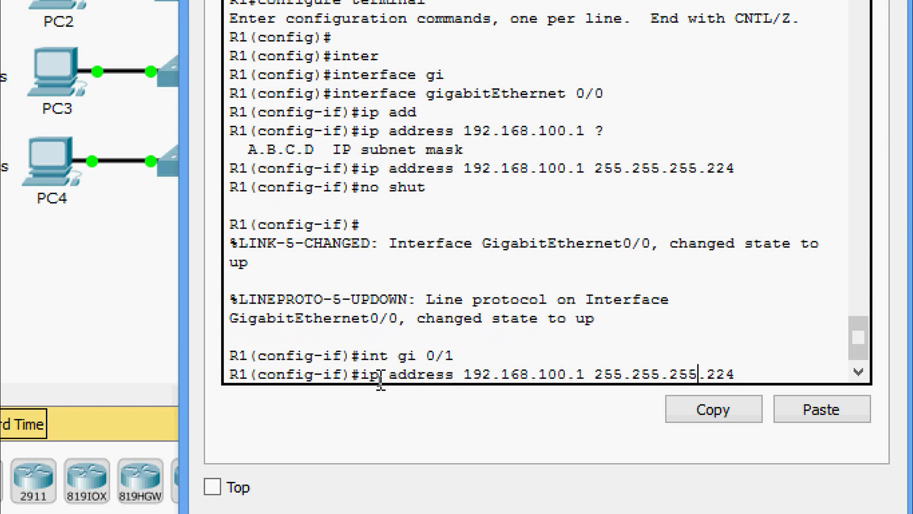
pyautogui.press('Left')
pyautogui.press('Left')
pyautogui.press('Left')
pyautogui.press('Left')
pyautogui.press('Left')
pyautogui.press('Left')
pyautogui.press('Left')
pyautogui.press('Left')
pyautogui.press('Left')
pyautogui.press('Left')
pyautogui.press('Left')
pyautogui.press('Left')
pyautogui.press('Left')
pyautogui.press('Left')
pyautogui.press('BackSpace')
pyautogui.write('33')
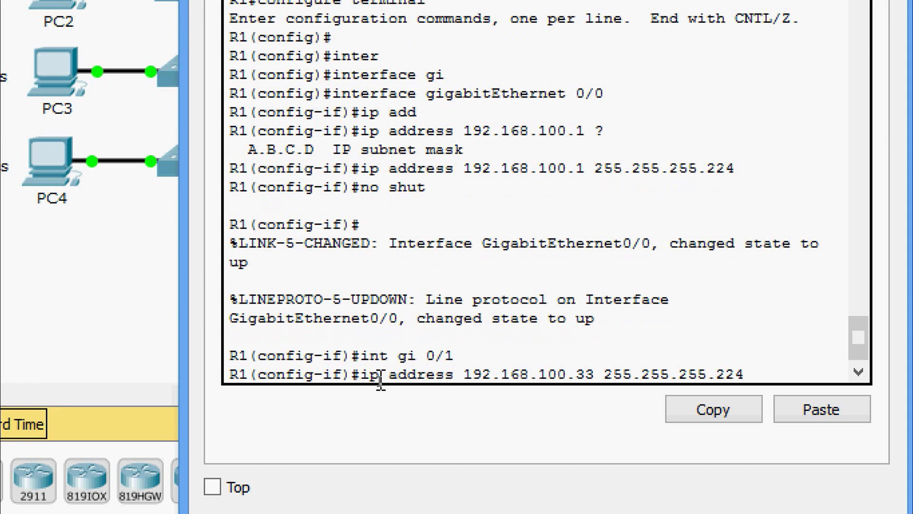
pyautogui.press('Return')
# Step: Enable R1's G0/1 interface with no shut
pyautogui.write('no')
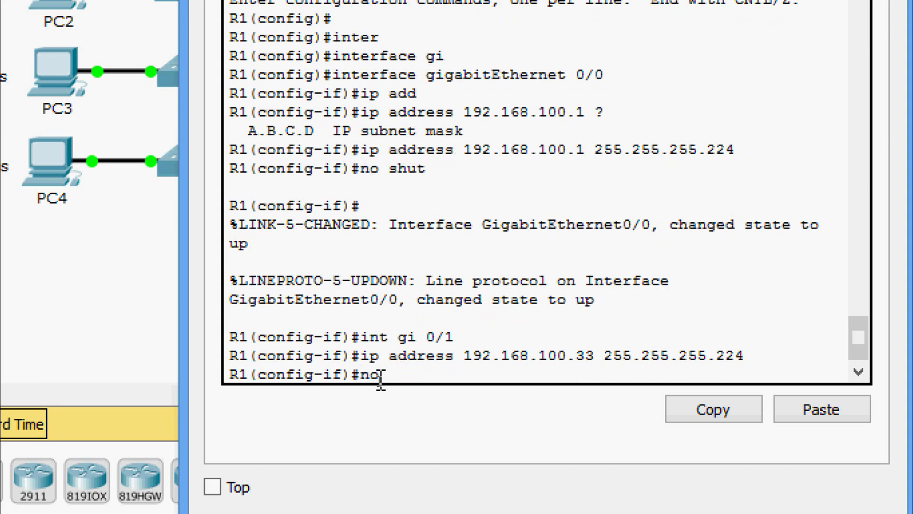
pyautogui.write(' shut')
pyautogui.press('Return')
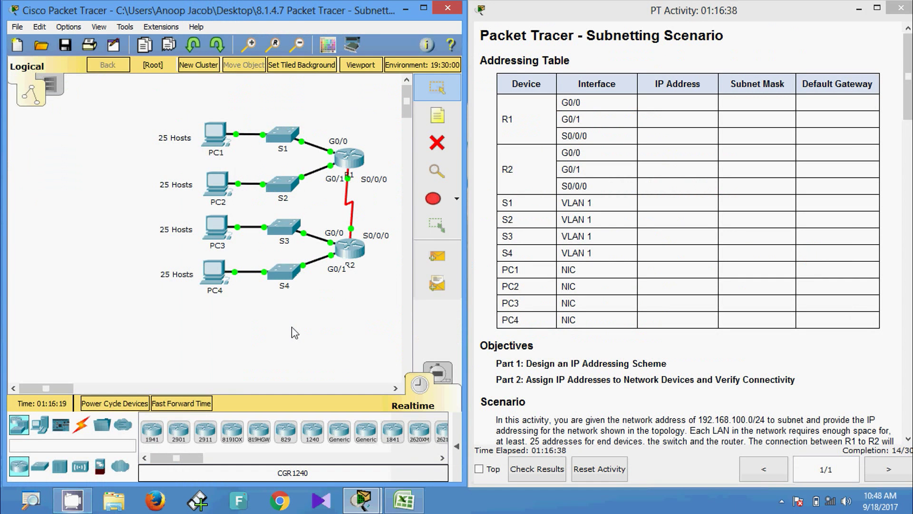
# Step: Open switch S3's command line and enter global configuration mode
pyautogui.click(285, 228)
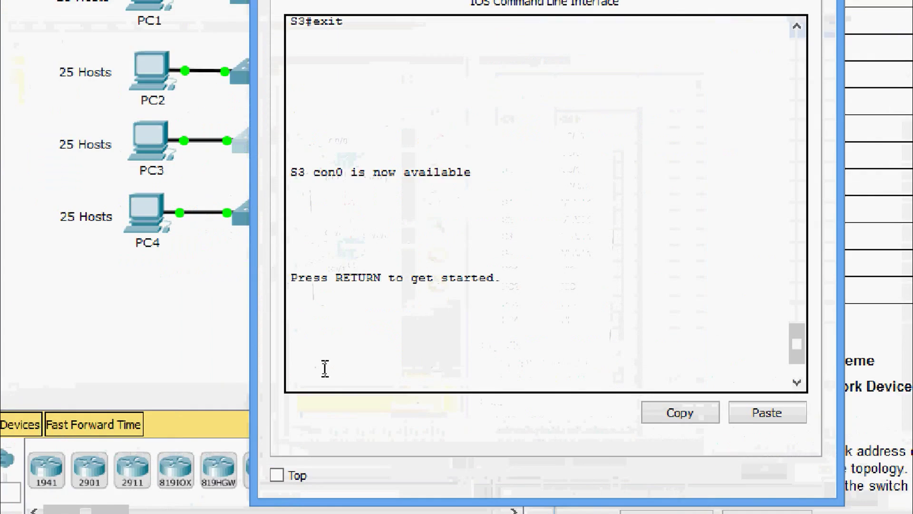
pyautogui.press('Return')
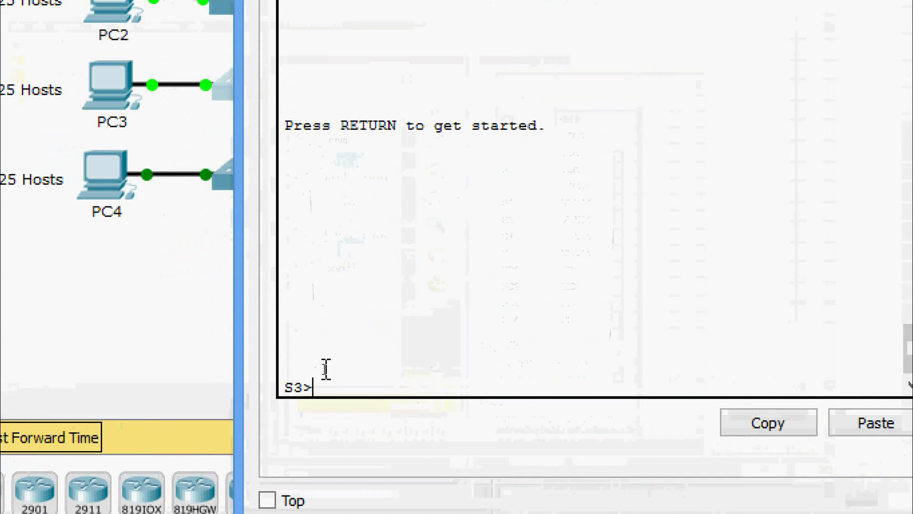
pyautogui.write('ena')
pyautogui.press('Return')
pyautogui.press('Return')
pyautogui.write('conf')
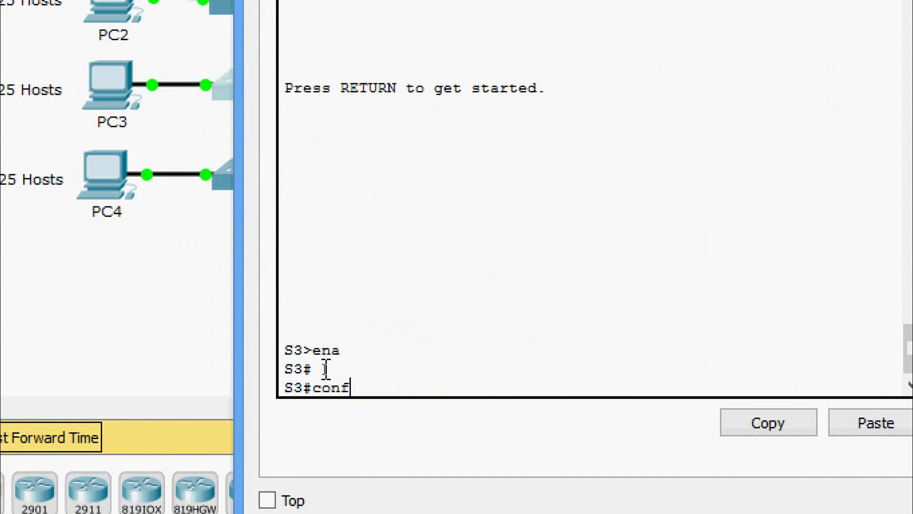
pyautogui.press('Tab')
pyautogui.write('t')
pyautogui.press('Tab')
pyautogui.press('Return')
pyautogui.press('Return')
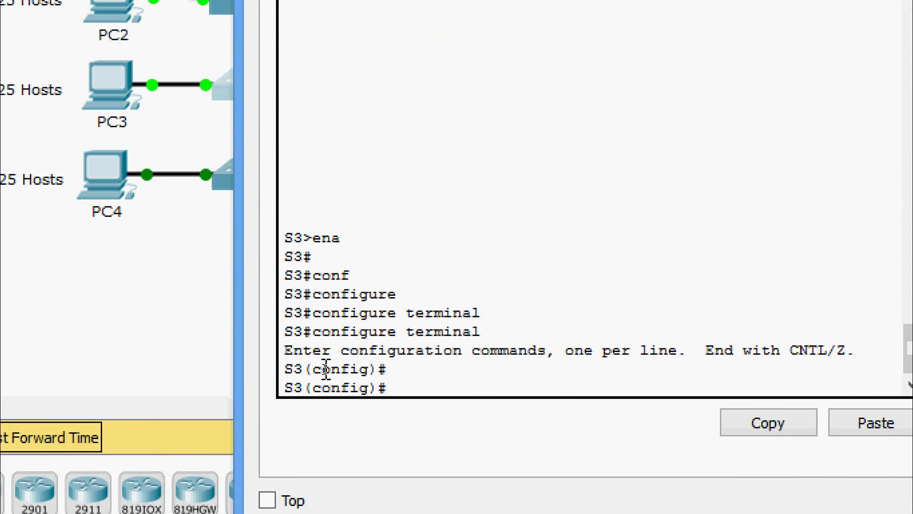
# Step: Enter interface configuration mode for VLAN 1 on S3
pyautogui.write('intger')
pyautogui.press('Tab')
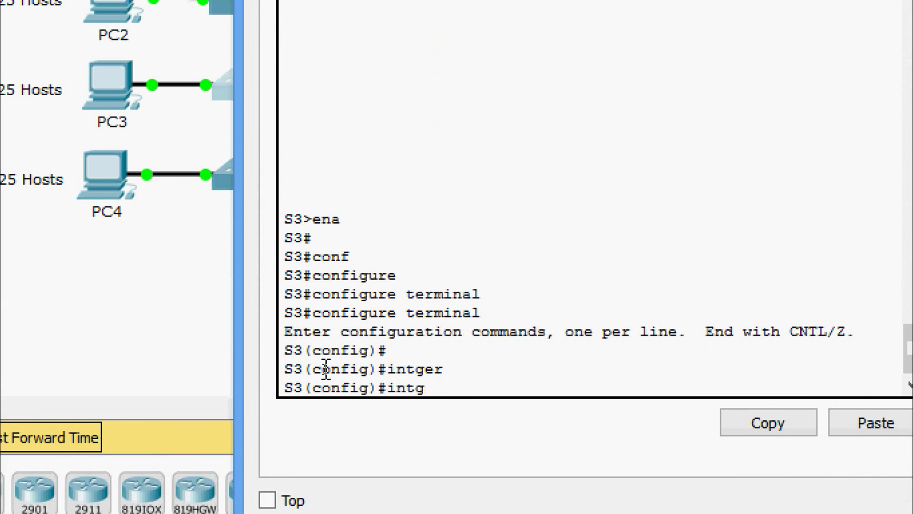
pyautogui.press('Tab')
pyautogui.write('vl')
pyautogui.press('Tab')
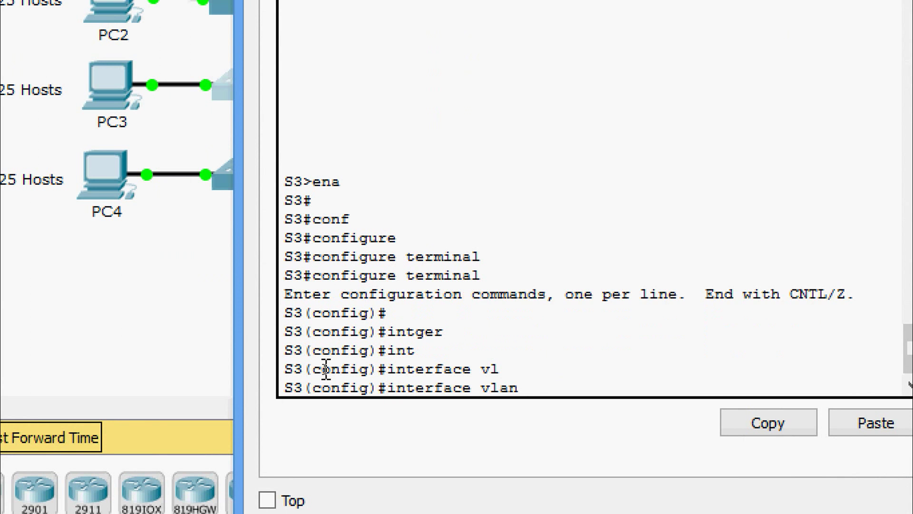
pyautogui.write('1')
pyautogui.press('Return')
# Step: Assign IP address 192.168.100.66 with mask 255.255.255.224 to S3's VLAN 1 interface
pyautogui.write('ip add')
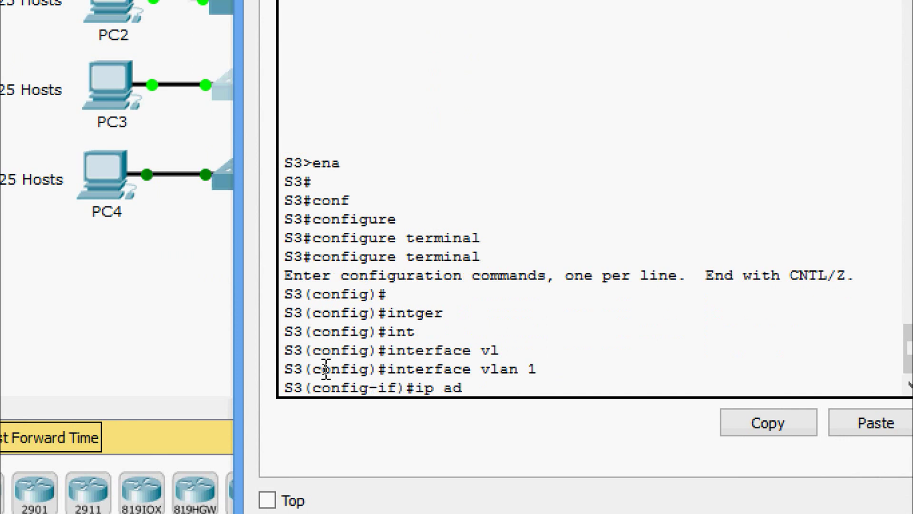
pyautogui.press('Tab')
pyautogui.write('192')
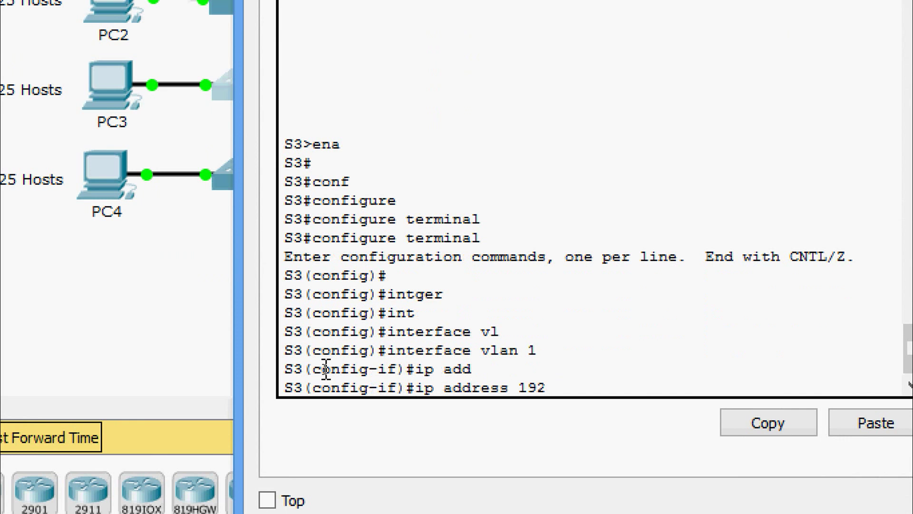
pyautogui.write('.168.100.6')
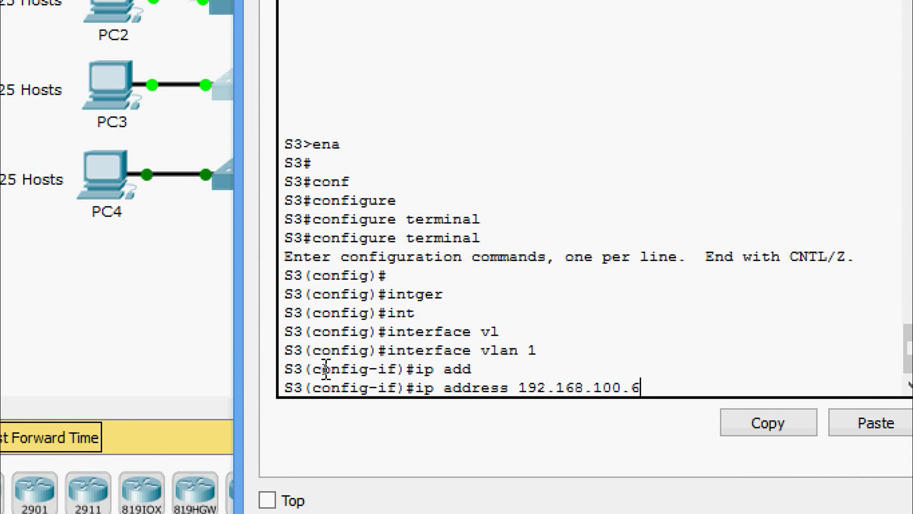
pyautogui.write('6 ?')
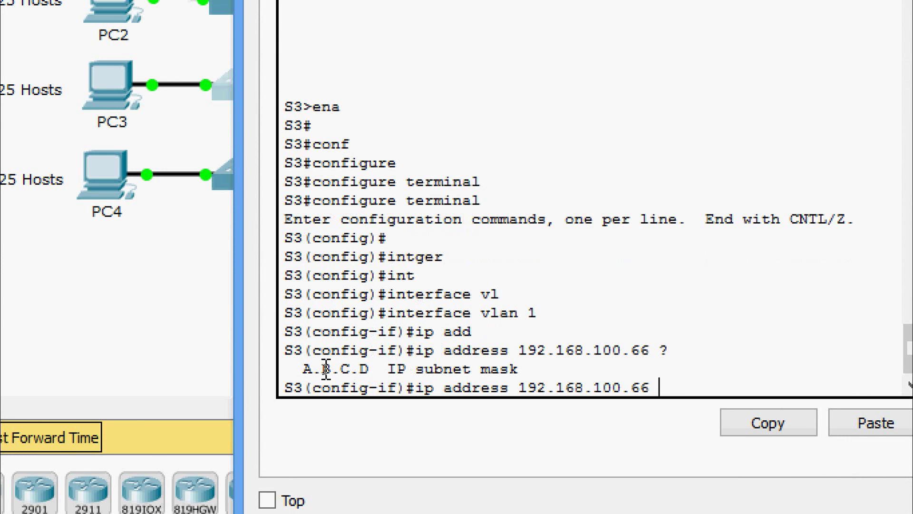
pyautogui.write('255.255.255')
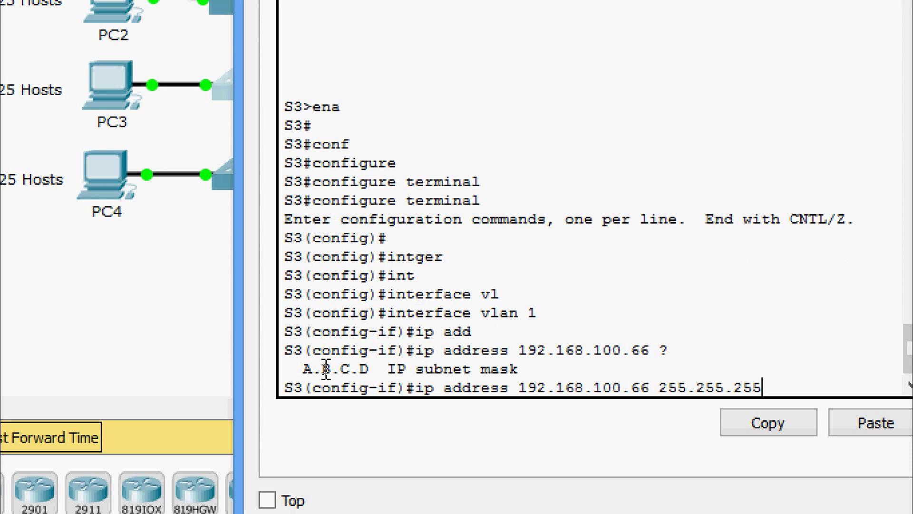
pyautogui.write('.224')
pyautogui.press('Return')
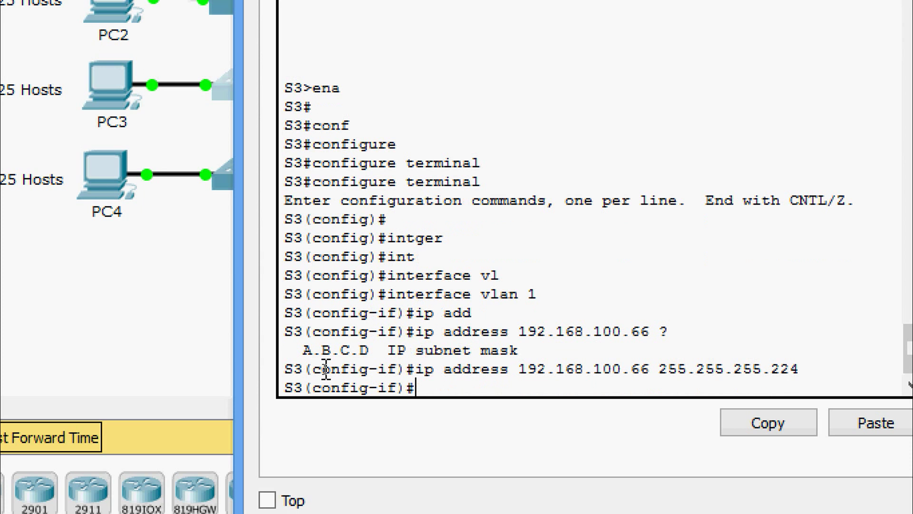
# Step: Enable S3's VLAN 1 interface with no shut and exit to global configuration mode
pyautogui.write('no shut')
pyautogui.press('Return')
pyautogui.press('Return')
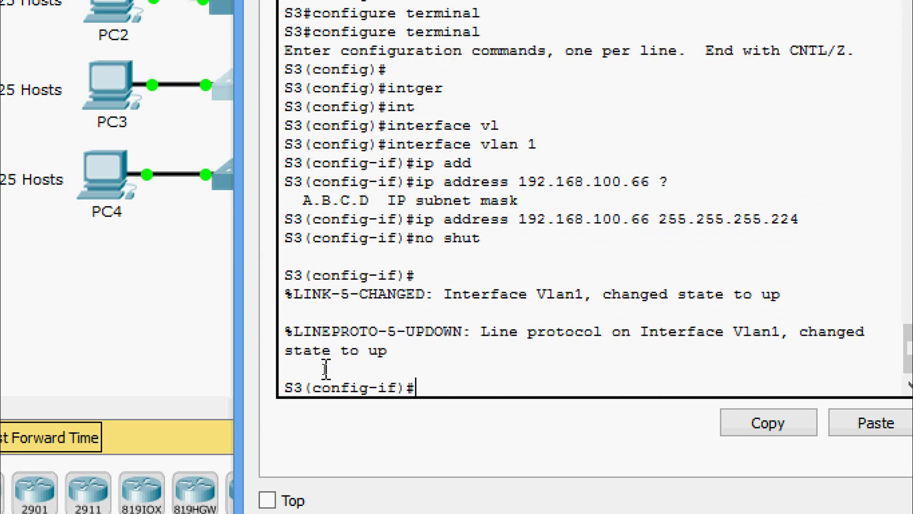
pyautogui.write('exit')
pyautogui.press('Return')
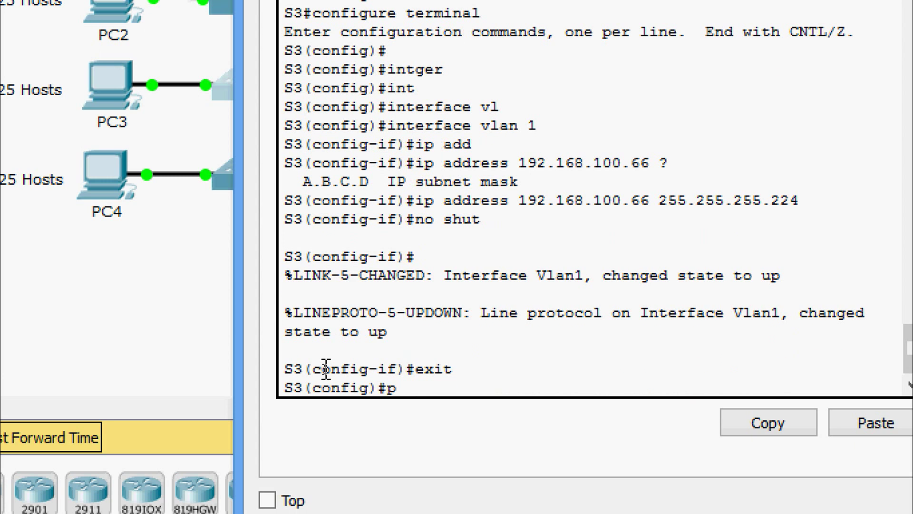
# Step: Set S3's default gateway to 192.168.100.65 in global configuration mode
pyautogui.write('ip defaul')
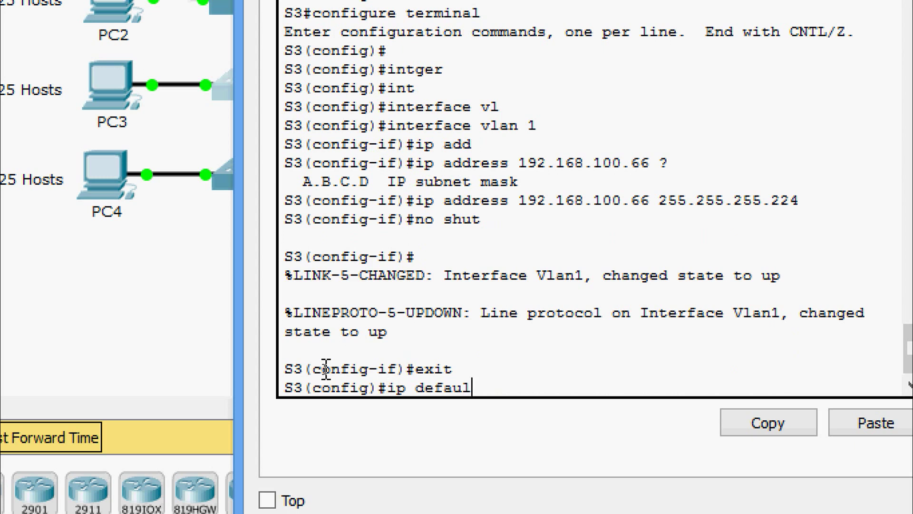
pyautogui.write('t-')
pyautogui.press('Tab')
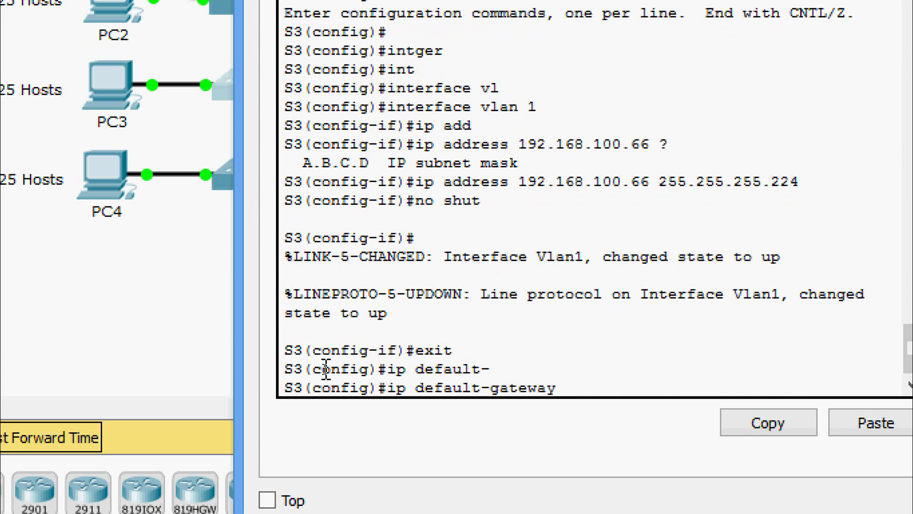
pyautogui.write('192.168.100')
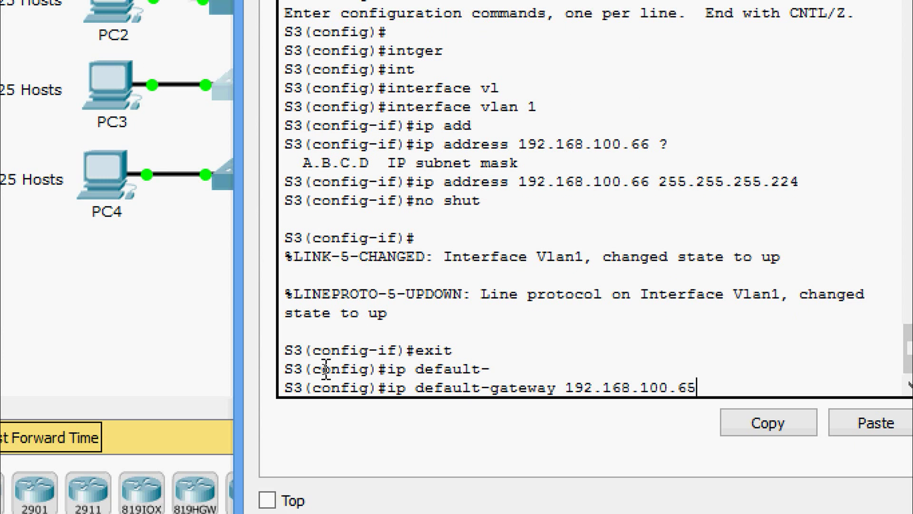
pyautogui.write('.65')
pyautogui.press('Return')
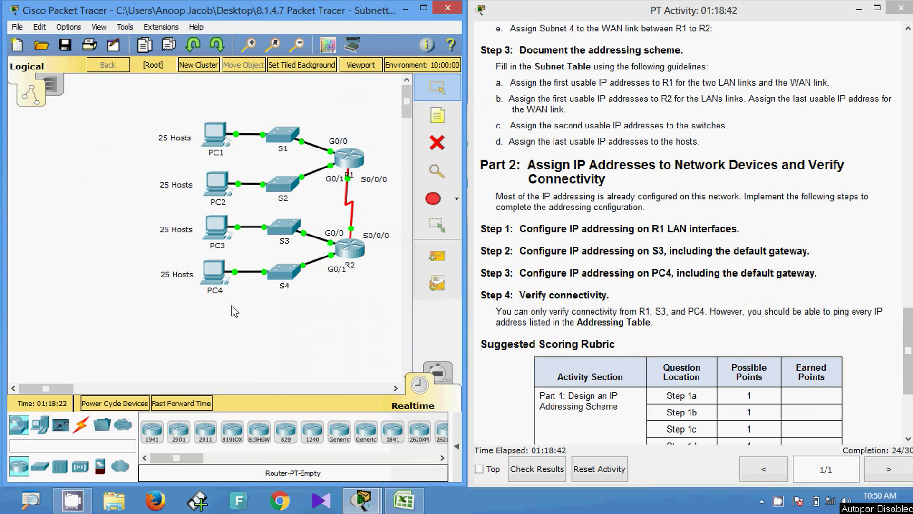
# Step: Look up PC4's IP address, subnet mask and default gateway in the Excel addressing table and return to Packet Tracer
pyautogui.click(403, 499)
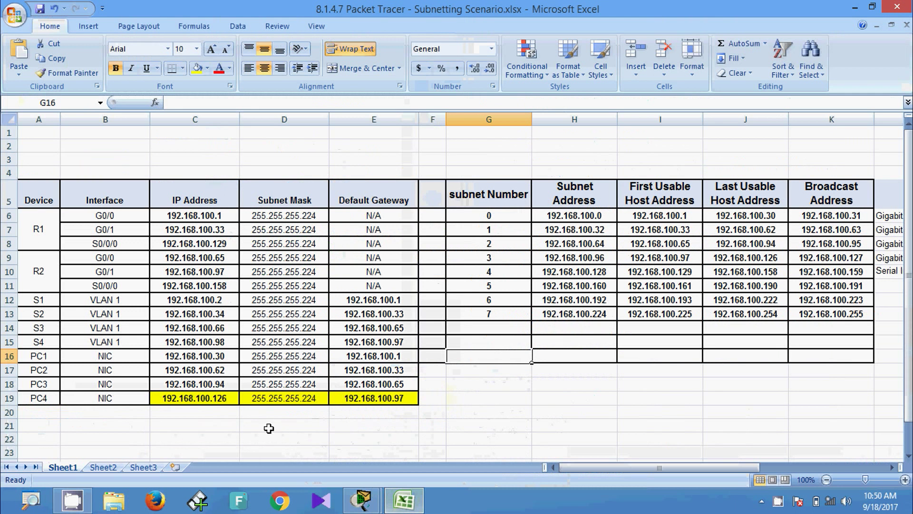
pyautogui.click(209, 397)
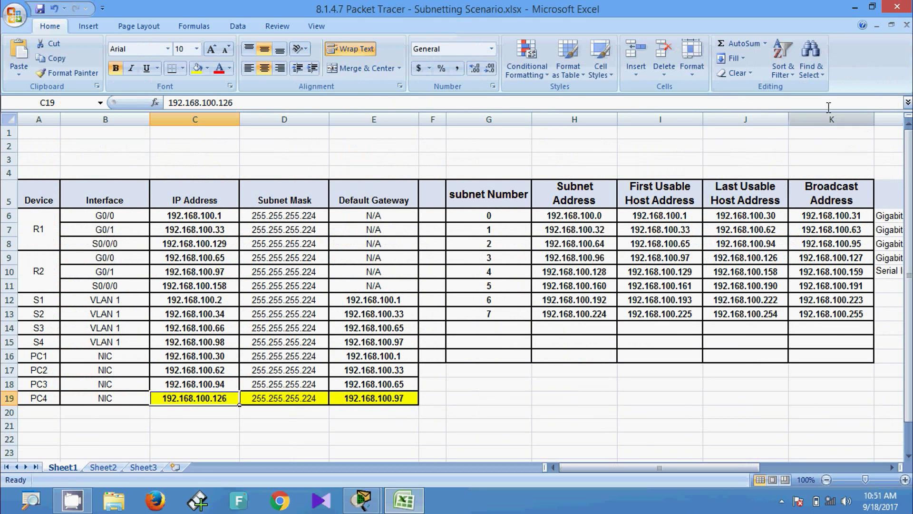
pyautogui.click(855, 8)
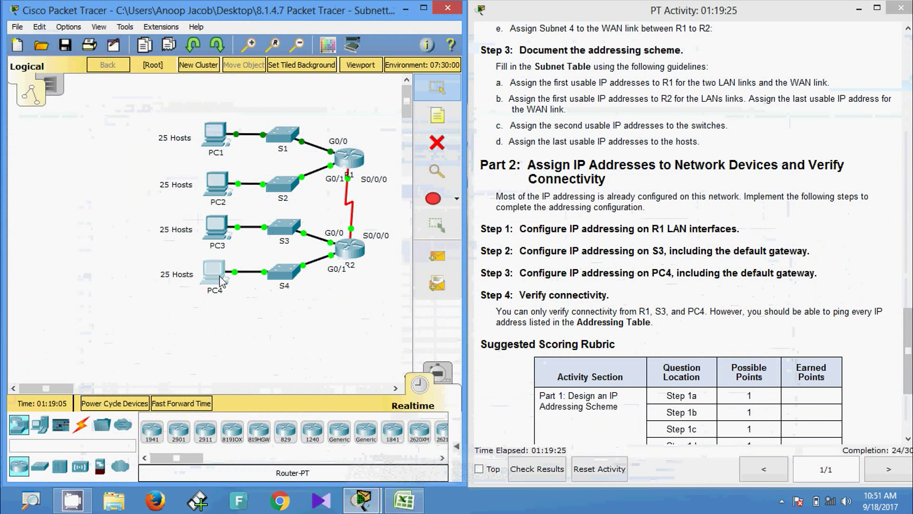
# Step: Open PC4's IP configuration and assign static IP address 192.168.100.126 with subnet mask 255.255.255.224
pyautogui.click(220, 278)
pyautogui.click(285, 123)
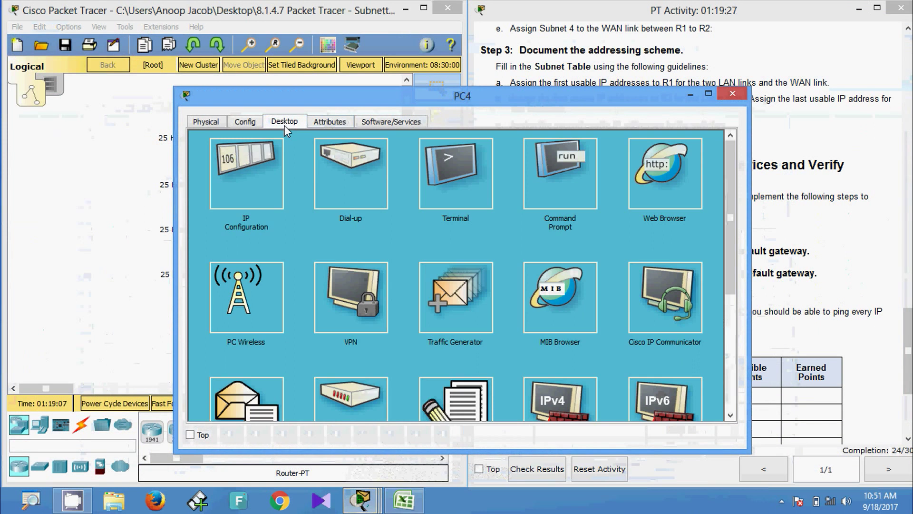
pyautogui.click(266, 172)
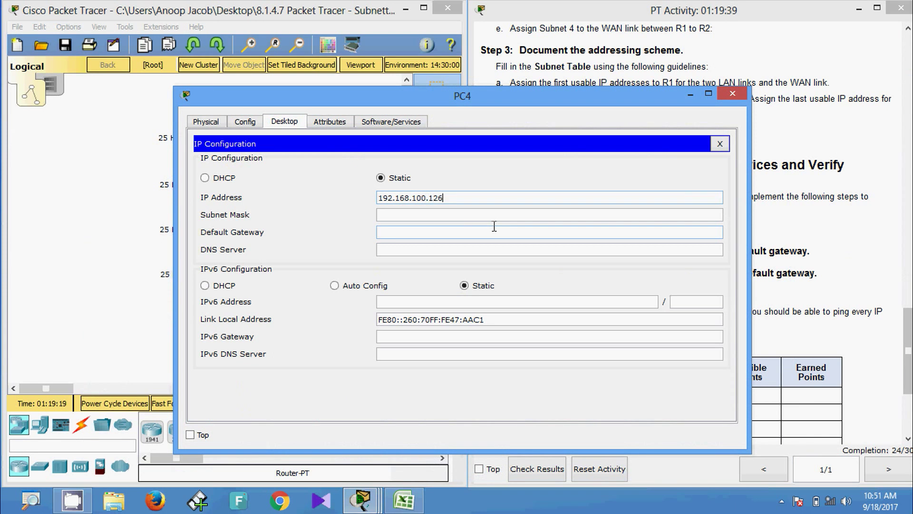
pyautogui.click(500, 214)
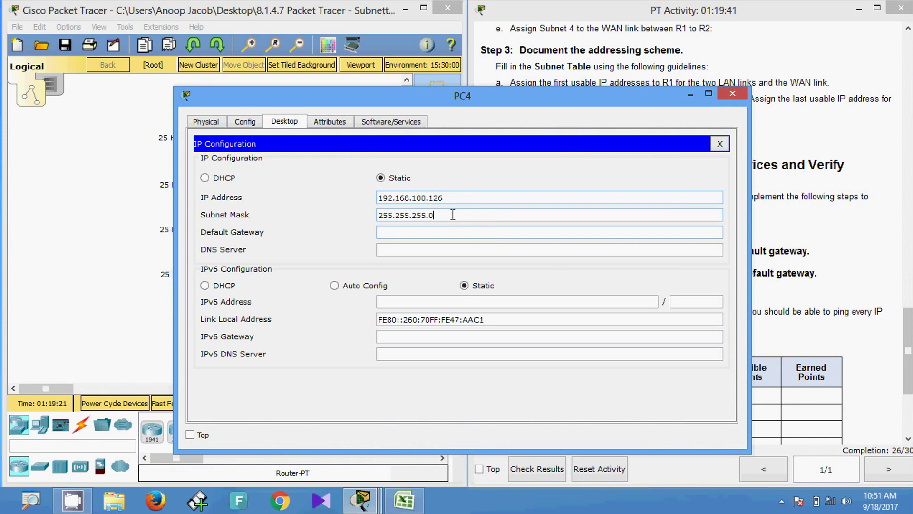
pyautogui.press('BackSpace')
# Step: Set PC4's default gateway to 192.168.100.97, reusing a copy of its IP address with a changed last octet
pyautogui.click(442, 231)
pyautogui.moveTo(449, 196); pyautogui.dragTo(341, 199)
pyautogui.hotkey('ctrl', 'c')
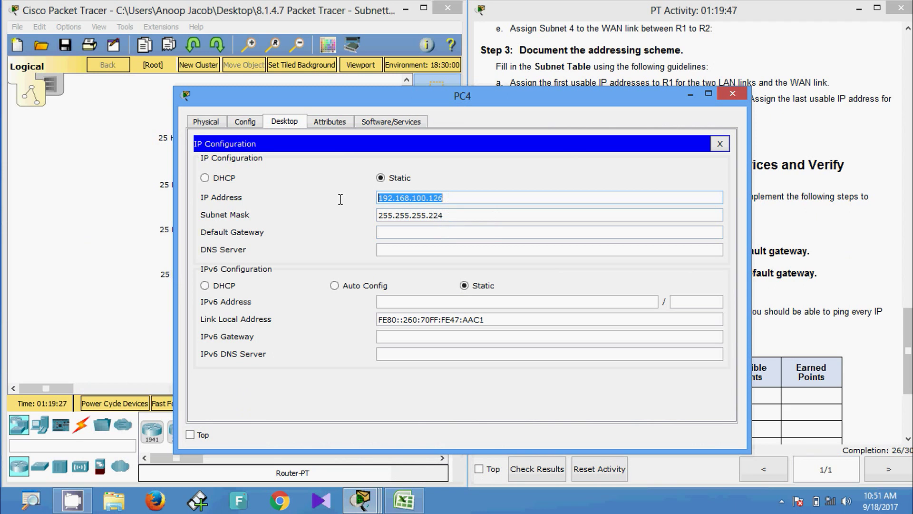
pyautogui.click(388, 232)
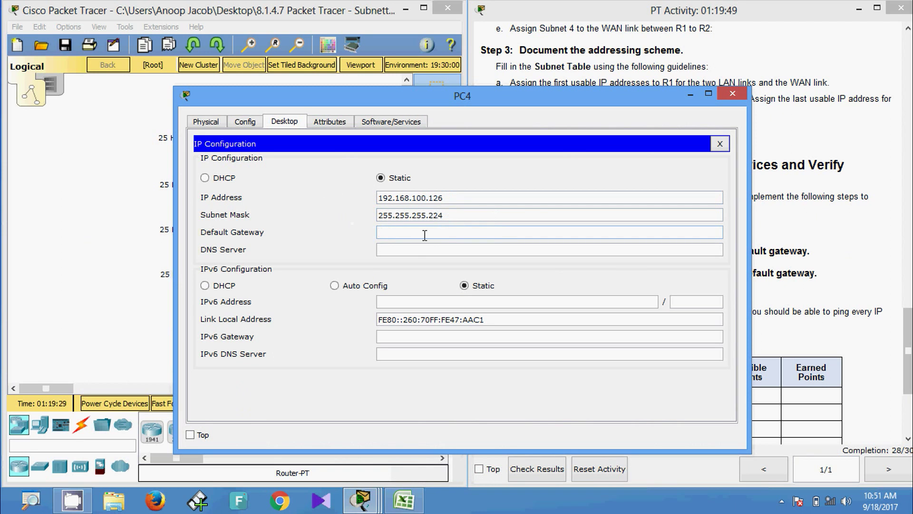
pyautogui.hotkey('ctrl', 'v')
pyautogui.press('BackSpace')
pyautogui.press('BackSpace')
pyautogui.press('BackSpace')
pyautogui.write('97')
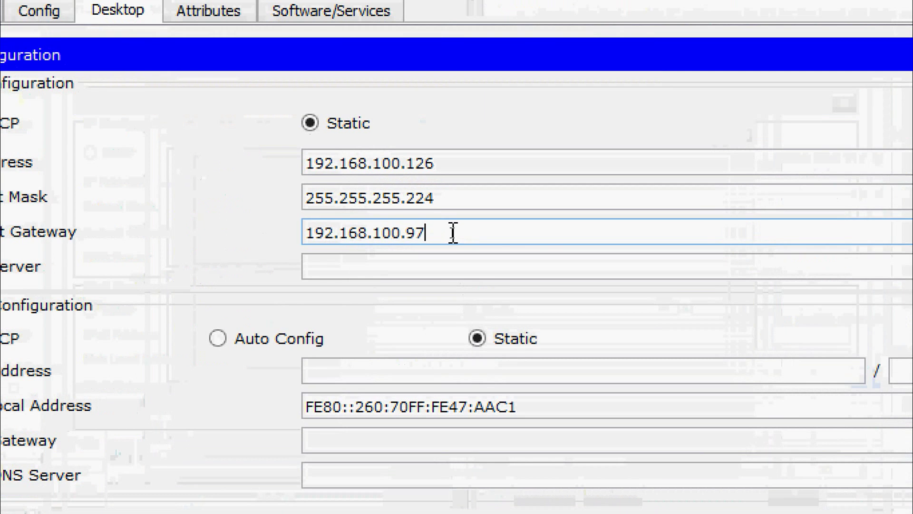
pyautogui.click(451, 248)
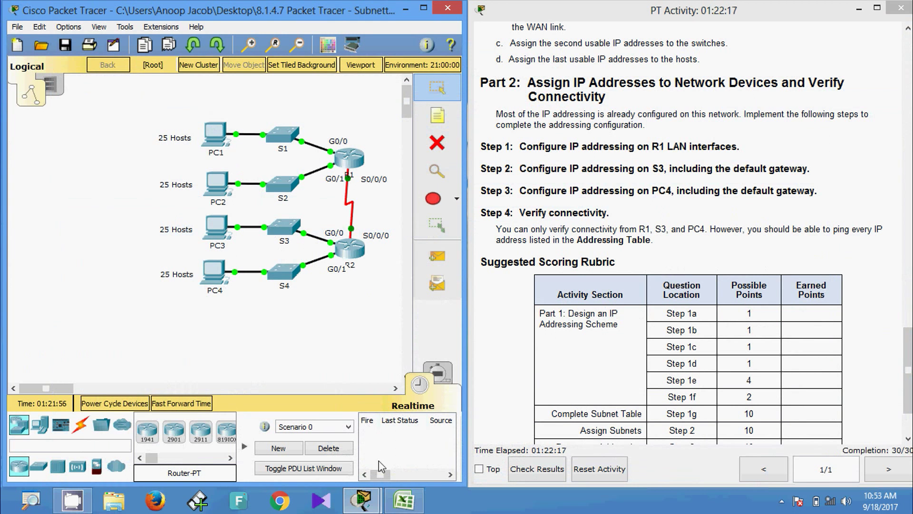
# Step: Copy PC1's IP address 192.168.100.30 from the Excel addressing table and return to Packet Tracer
pyautogui.click(402, 499)
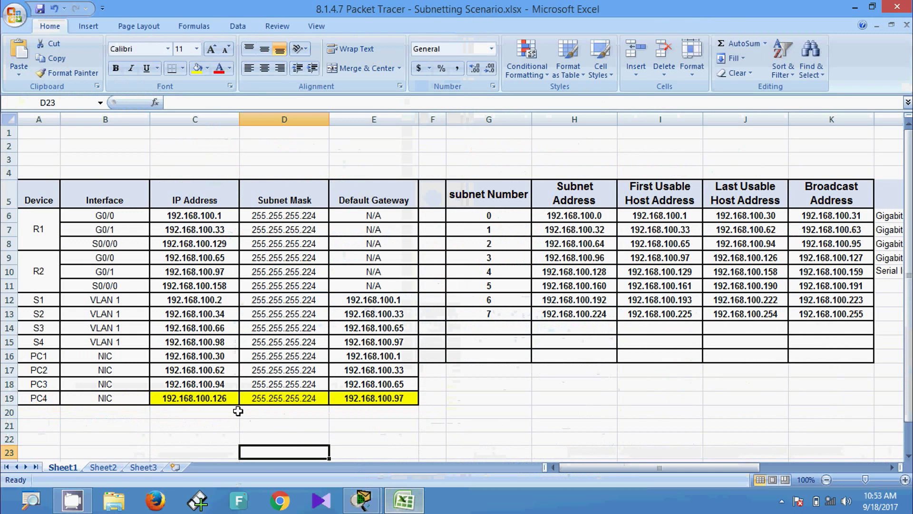
pyautogui.click(192, 358)
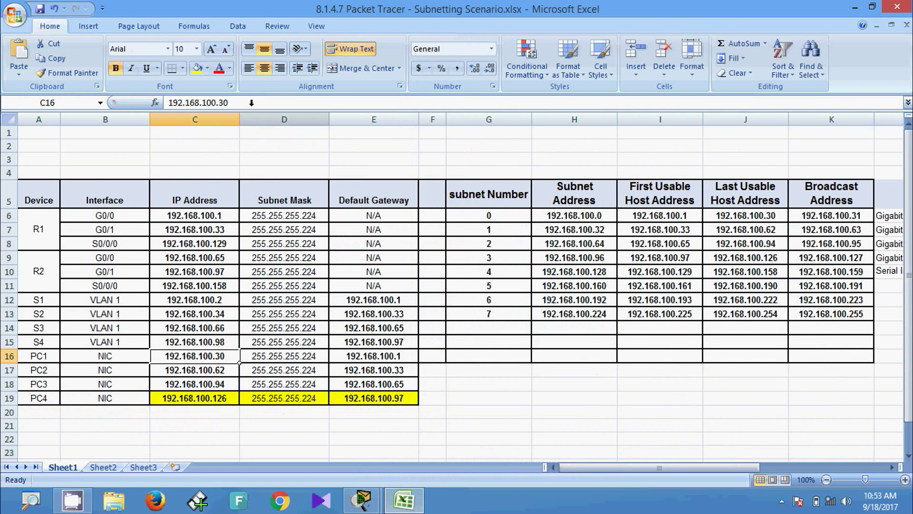
pyautogui.moveTo(248, 102); pyautogui.dragTo(164, 103)
pyautogui.hotkey('ctrl', 'c')
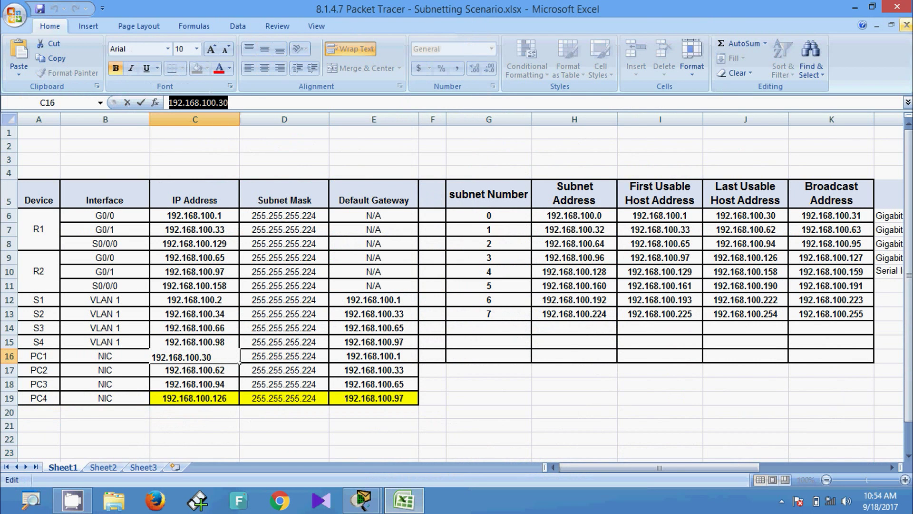
pyautogui.click(862, 7)
# Step: Ping PC1 at 192.168.100.30 from PC4's command prompt using the copied address
pyautogui.click(213, 281)
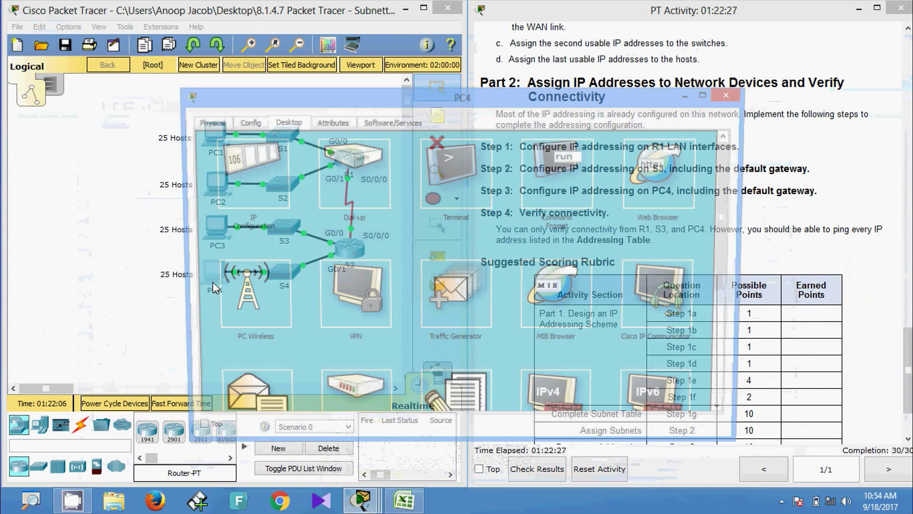
pyautogui.click(560, 173)
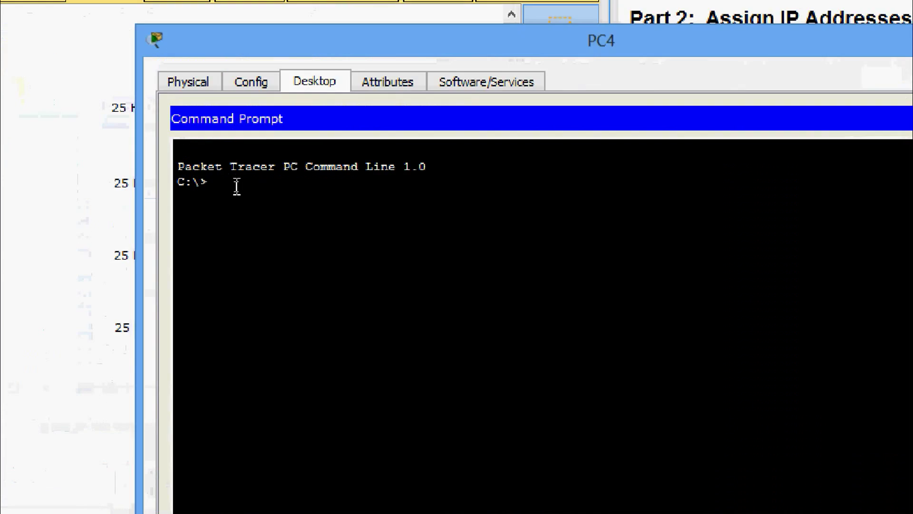
pyautogui.write('ping')
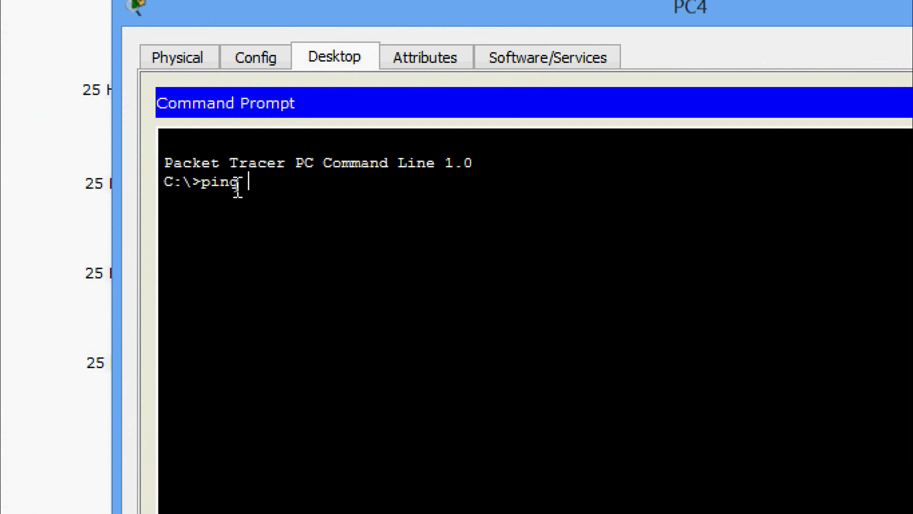
pyautogui.rightClick(253, 182)
pyautogui.click(287, 222)
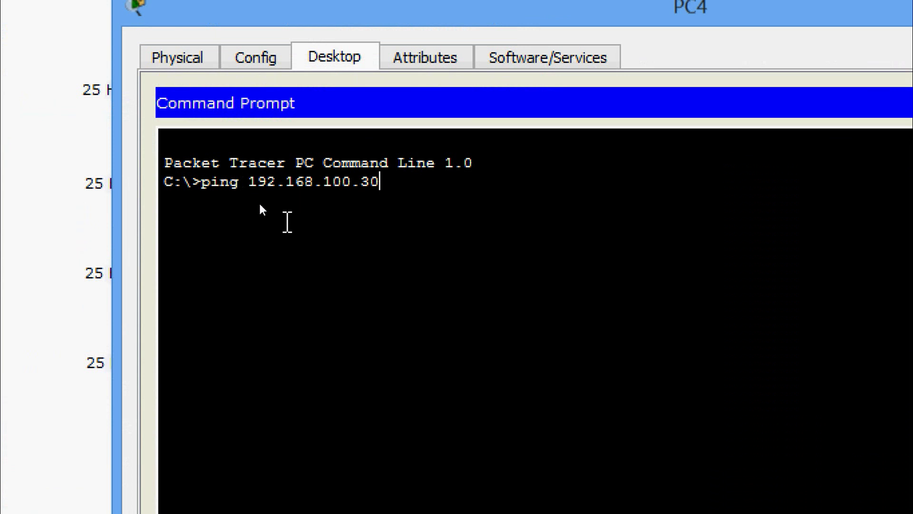
pyautogui.press('Return')
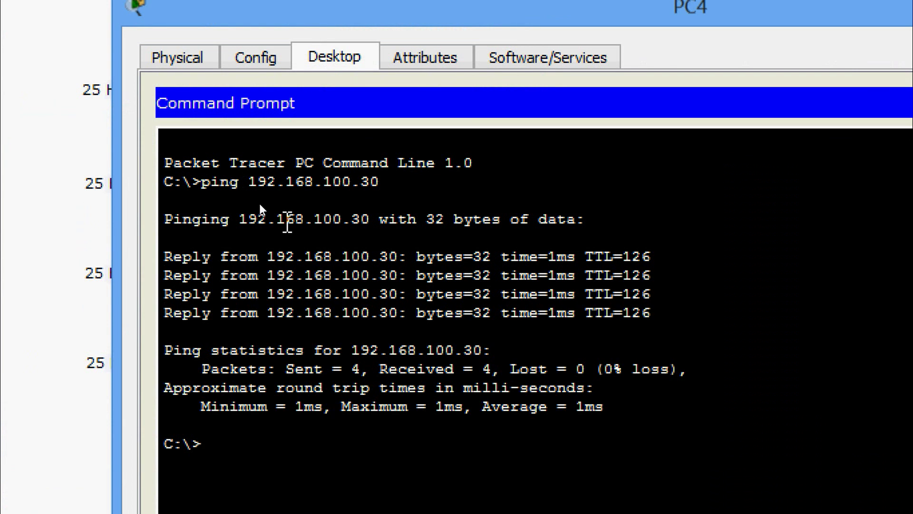
# Step: Recall the last ping command on PC4 and ping 192.168.100.1 instead
pyautogui.press('Up')
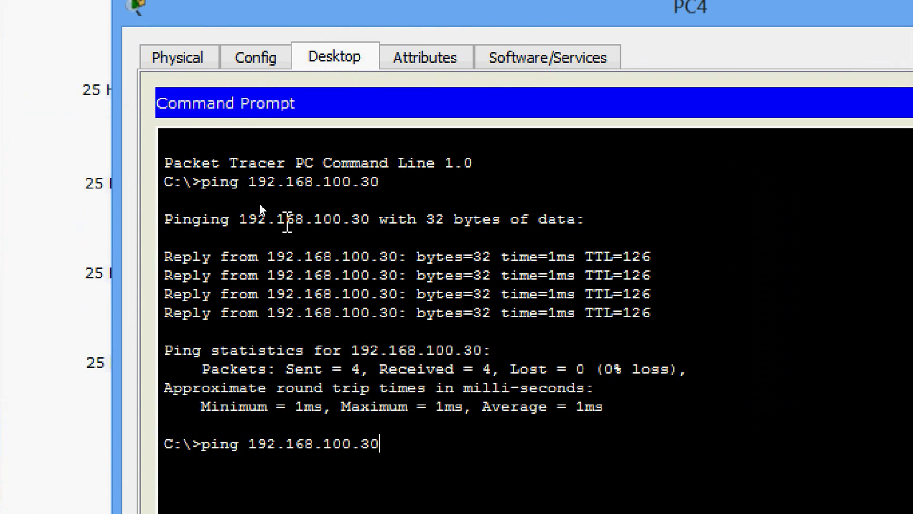
pyautogui.press('BackSpace')
pyautogui.press('BackSpace')
pyautogui.write('1')
pyautogui.press('Return')
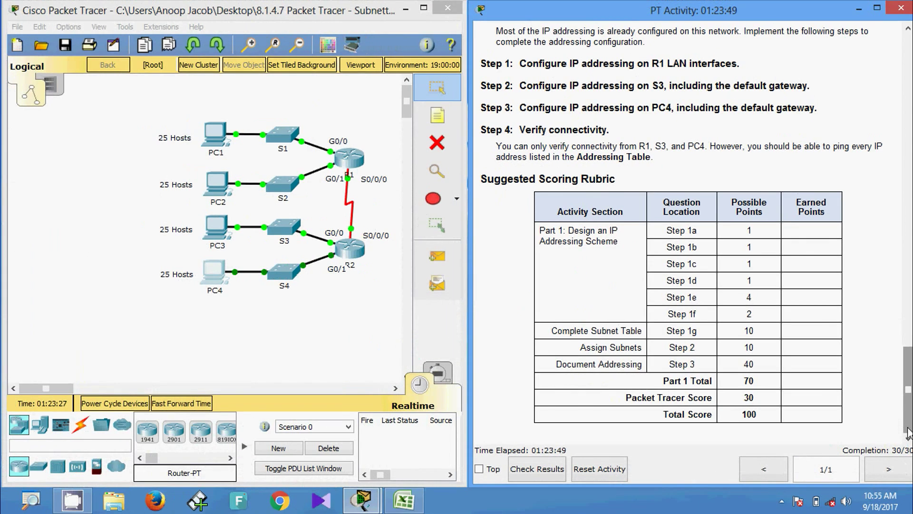
pyautogui.moveTo(909, 428); pyautogui.dragTo(855, 119)
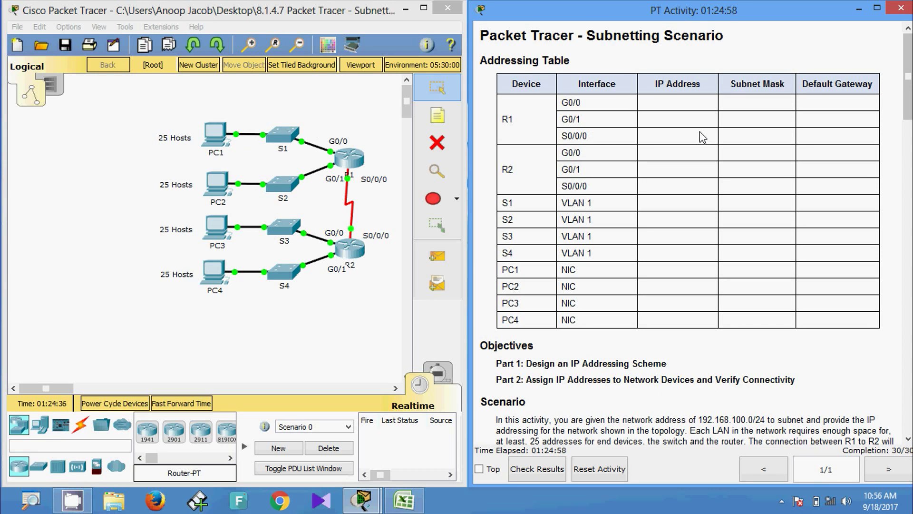
pyautogui.click(370, 126)
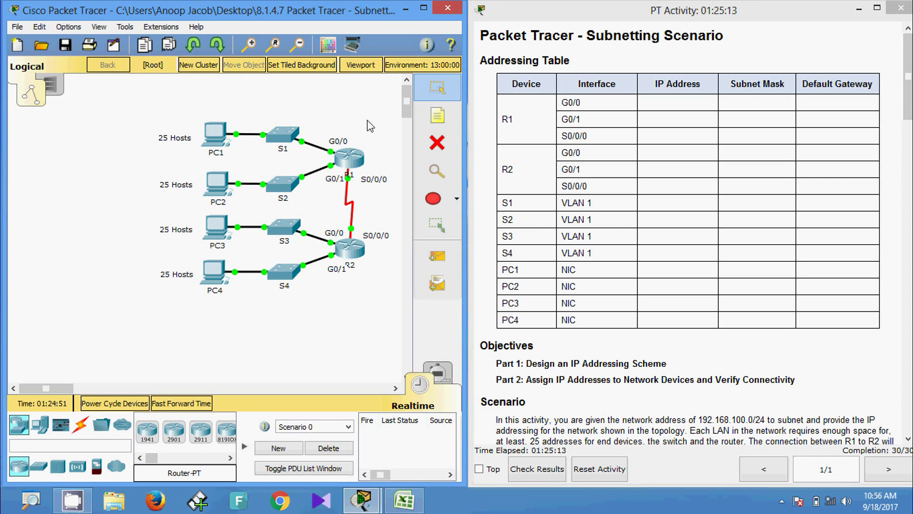